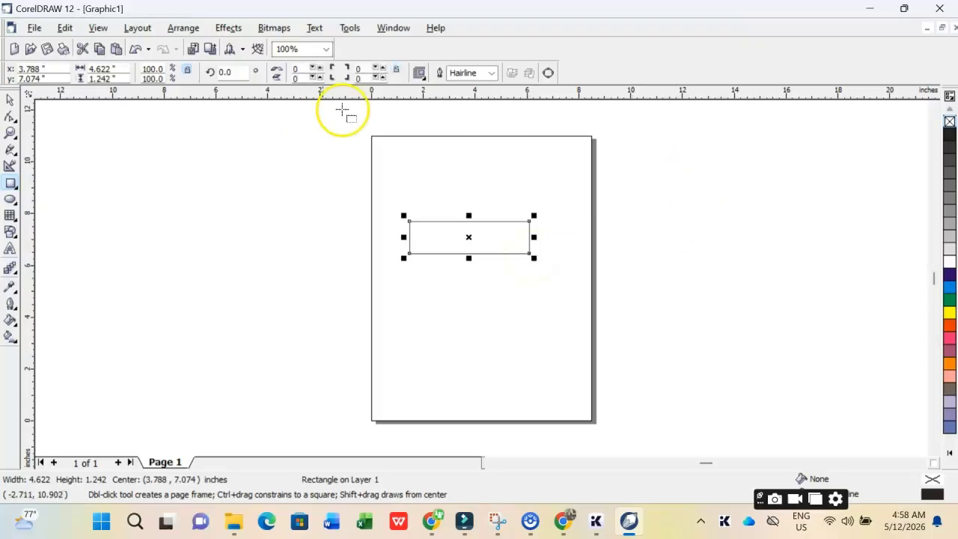
# - Fill the rectangle with Turquoise and remove its outline
pyautogui.click(10, 99)
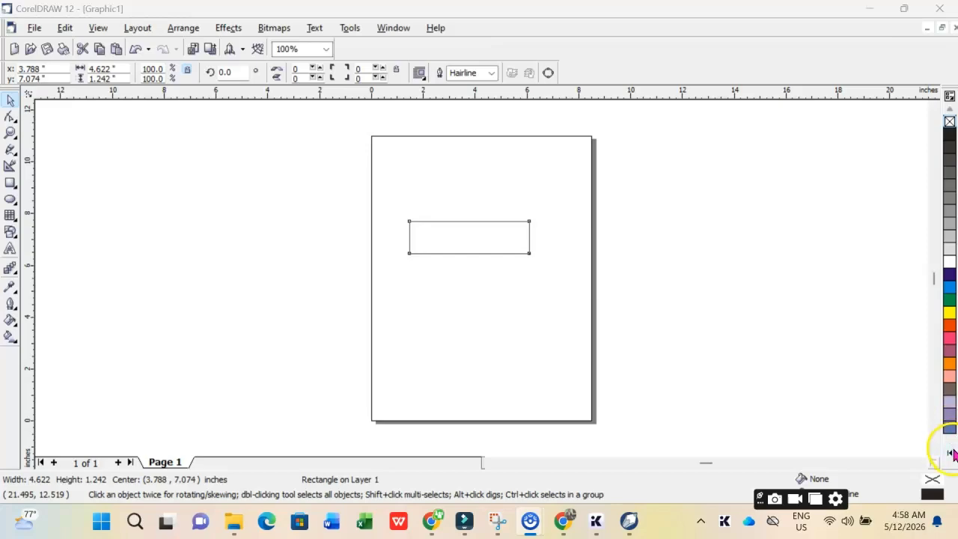
pyautogui.click(950, 453)
pyautogui.click(923, 366)
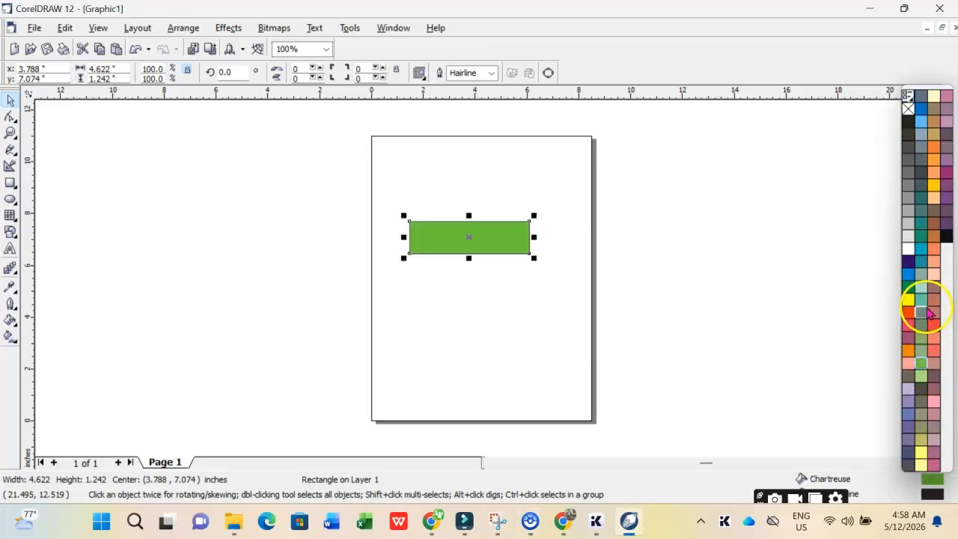
pyautogui.click(921, 249)
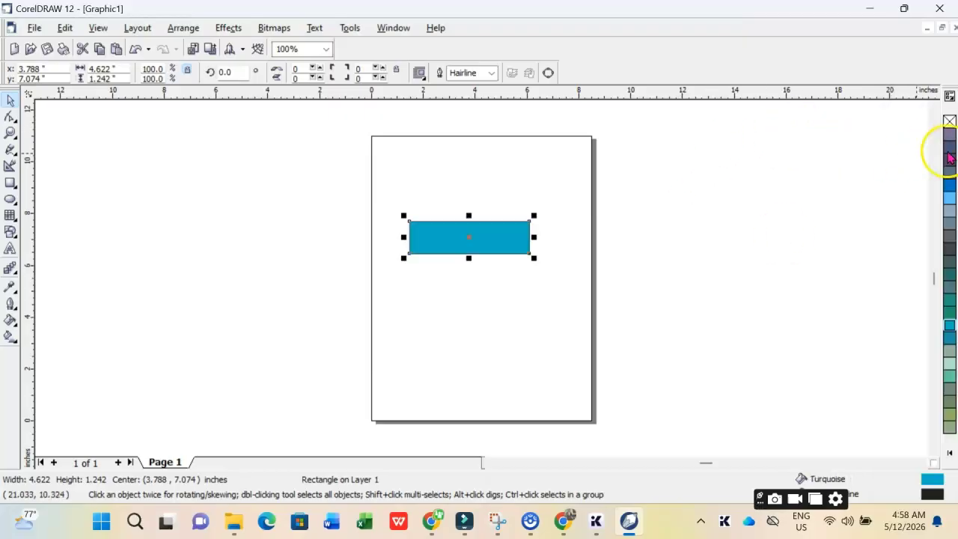
pyautogui.rightClick(949, 121)
pyautogui.click(723, 220)
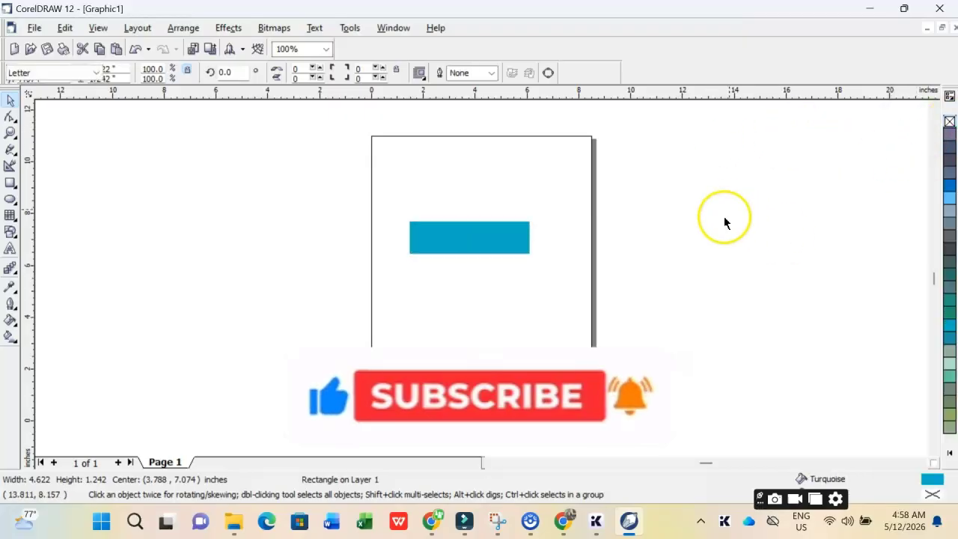
# - Move the turquoise rectangle slightly down toward the page's centre and place a duplicate of it just above, offset to the right
pyautogui.click(462, 240)
pyautogui.moveTo(462, 239); pyautogui.dragTo(492, 253)
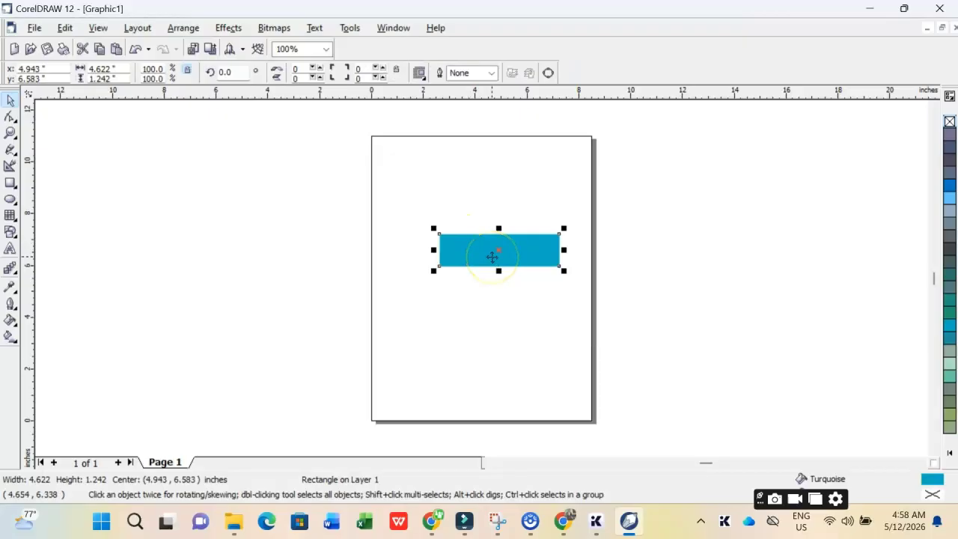
pyautogui.click(490, 255)
pyautogui.click(476, 250)
pyautogui.hotkey('ctrl', 'd')
pyautogui.moveTo(505, 240); pyautogui.dragTo(554, 216)
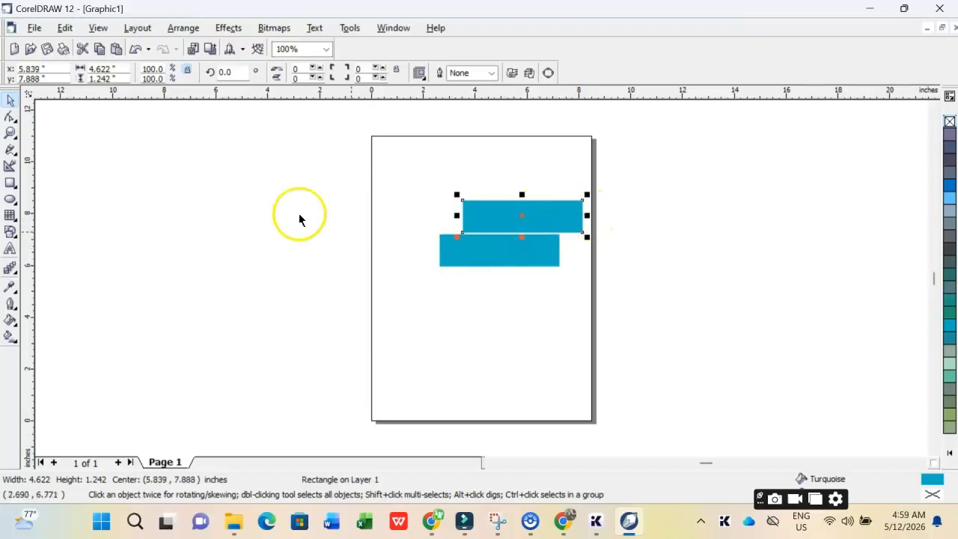
# - Narrow the upper turquoise rectangle from both sides to about 1.40 inches wide, keeping its height
pyautogui.click(11, 134)
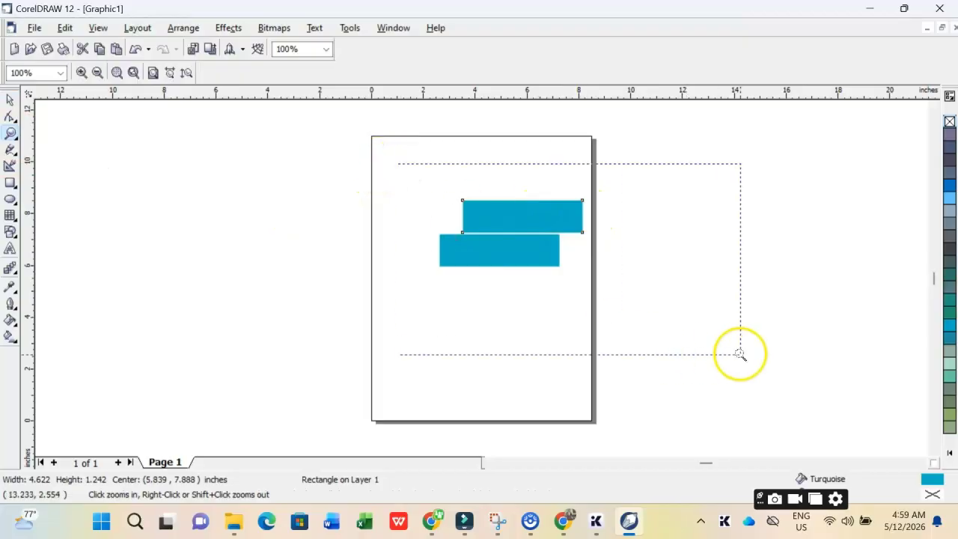
pyautogui.moveTo(396, 160); pyautogui.dragTo(740, 353)
pyautogui.moveTo(176, 138); pyautogui.dragTo(636, 319)
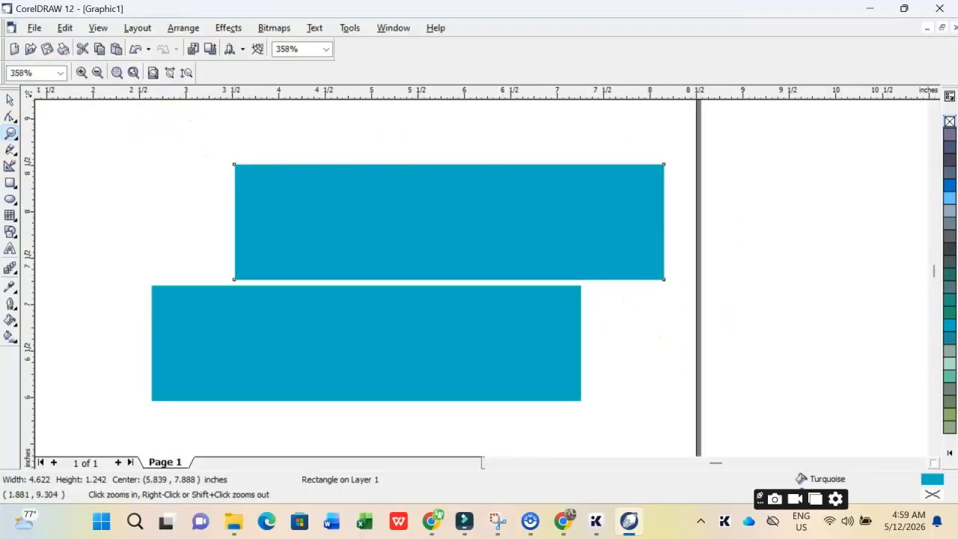
pyautogui.click(10, 101)
pyautogui.moveTo(478, 224); pyautogui.dragTo(519, 227)
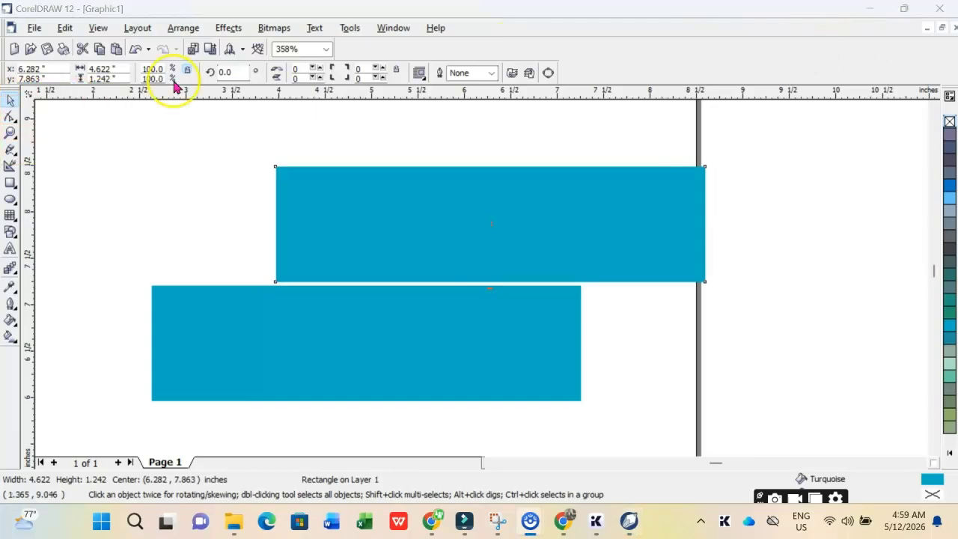
pyautogui.click(11, 117)
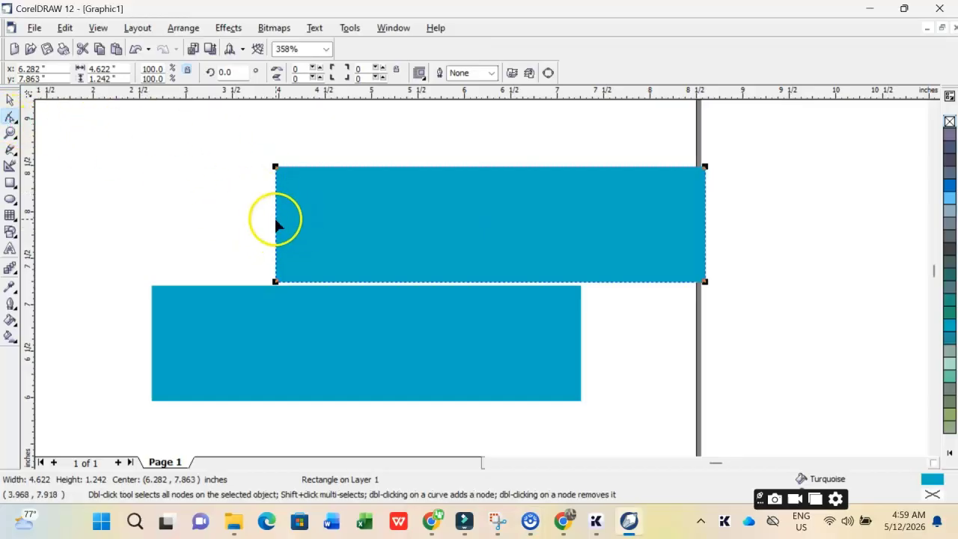
pyautogui.click(10, 100)
pyautogui.moveTo(709, 223); pyautogui.dragTo(456, 216)
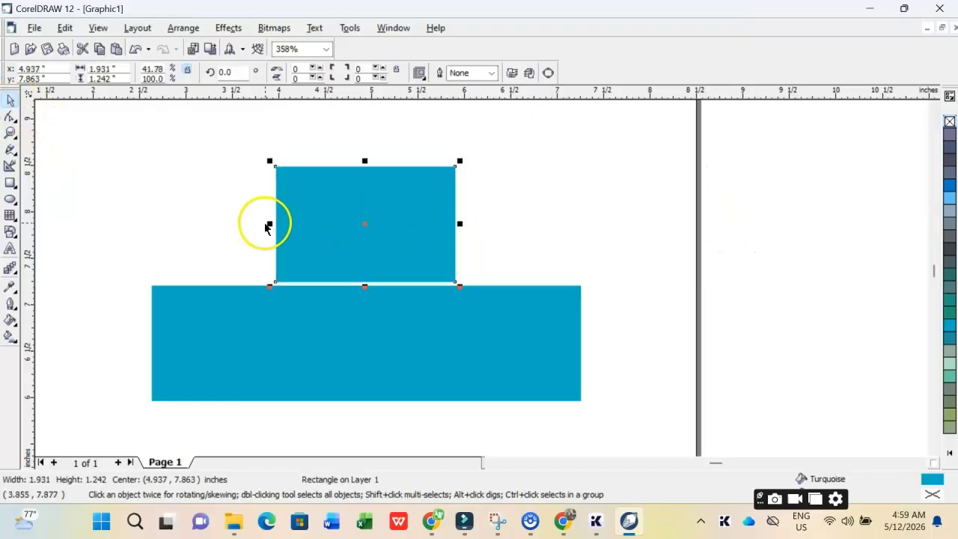
pyautogui.moveTo(270, 223); pyautogui.dragTo(325, 218)
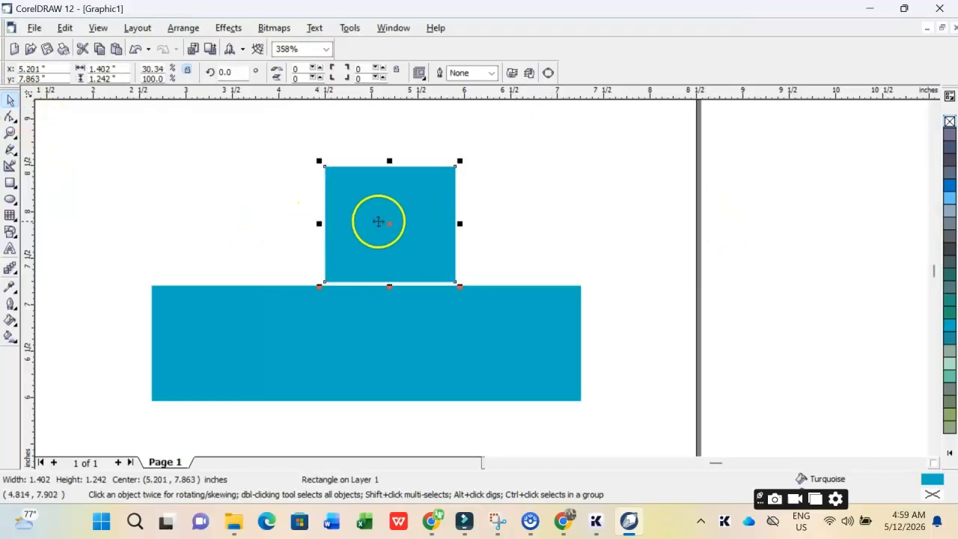
# - Move the narrowed rectangle so its right edge lines up with the lower rectangle's right edge, leaving a thin gap between them
pyautogui.moveTo(386, 220); pyautogui.dragTo(524, 220)
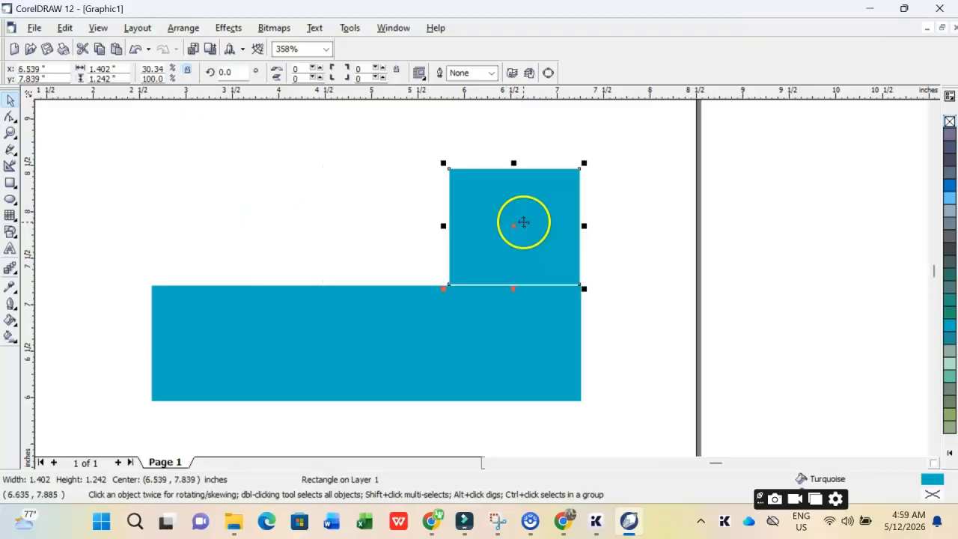
pyautogui.click(743, 285)
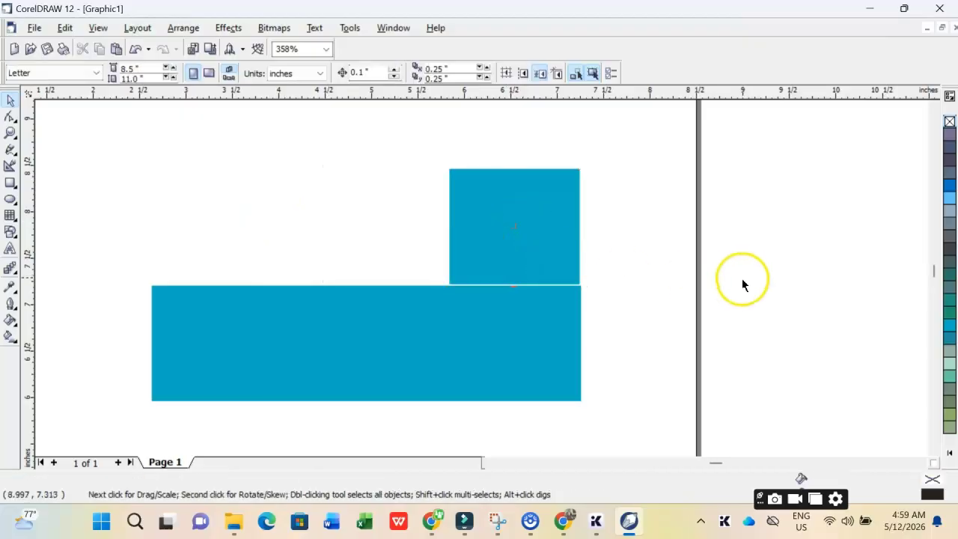
pyautogui.click(13, 132)
pyautogui.moveTo(581, 260); pyautogui.dragTo(658, 349)
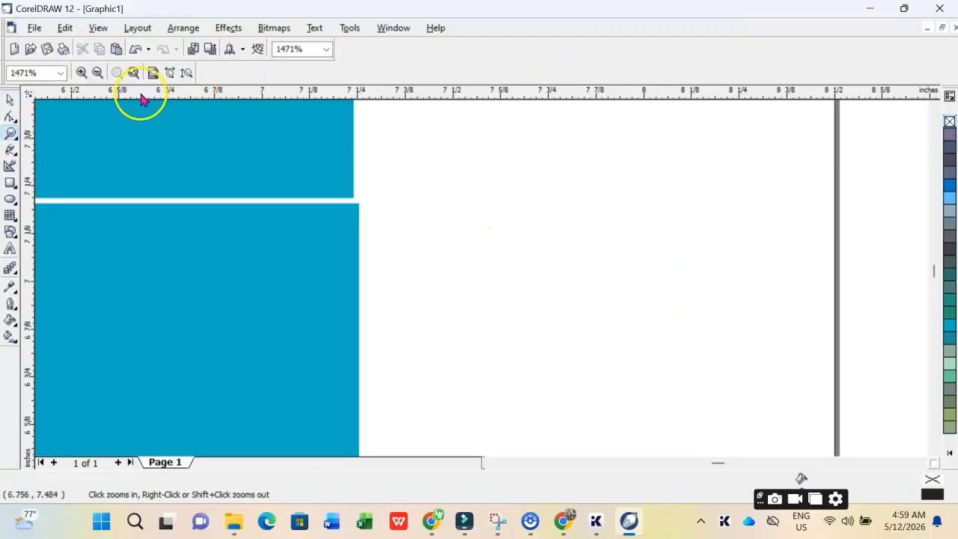
pyautogui.click(16, 101)
pyautogui.click(277, 150)
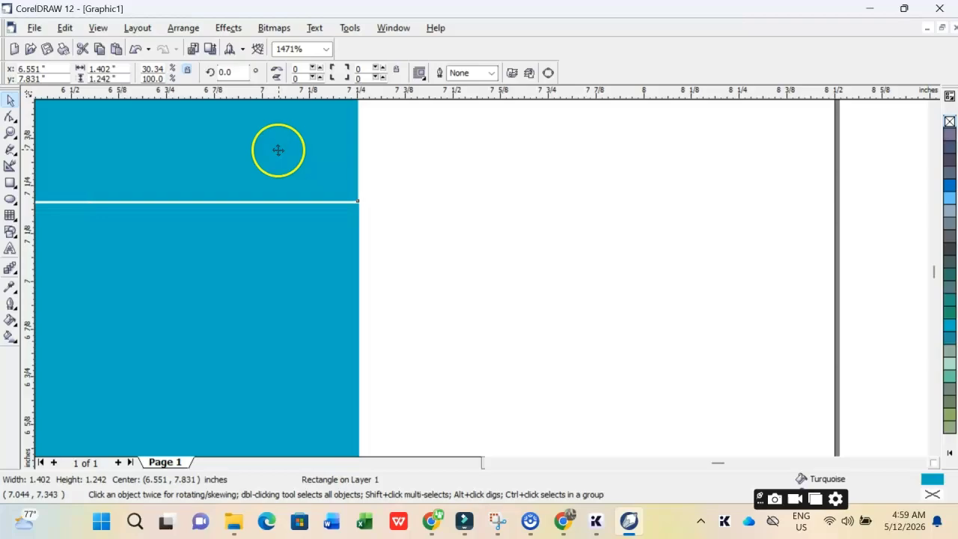
pyautogui.moveTo(278, 151); pyautogui.dragTo(279, 141)
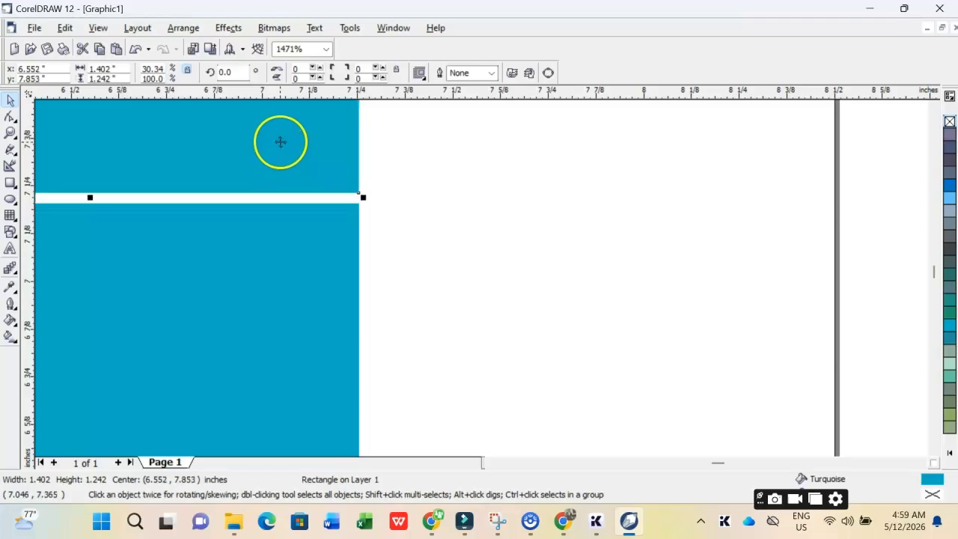
pyautogui.click(515, 185)
# - Stretch the small upper rectangle upward to a height of about 1.93 inches
pyautogui.scroll(-5, 224, 161)
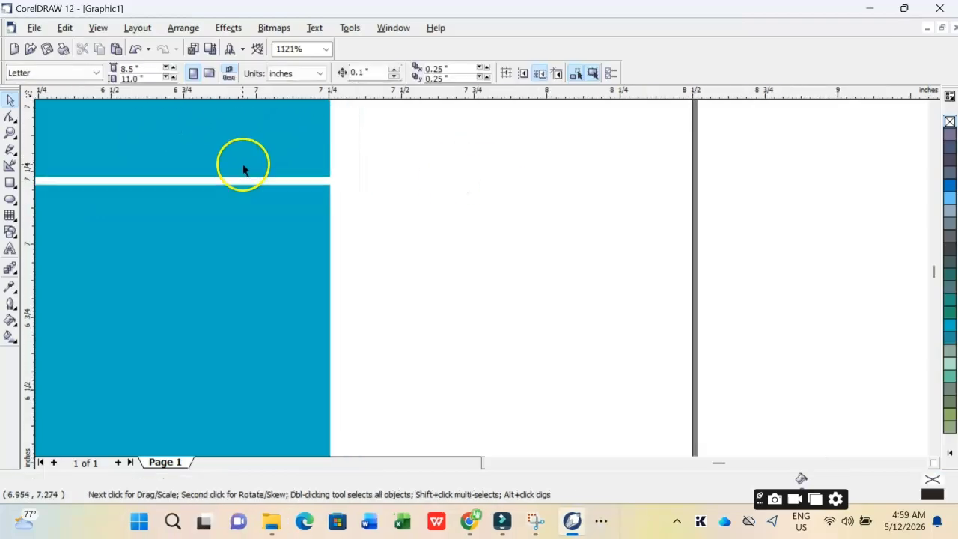
pyautogui.scroll(1, 220, 116)
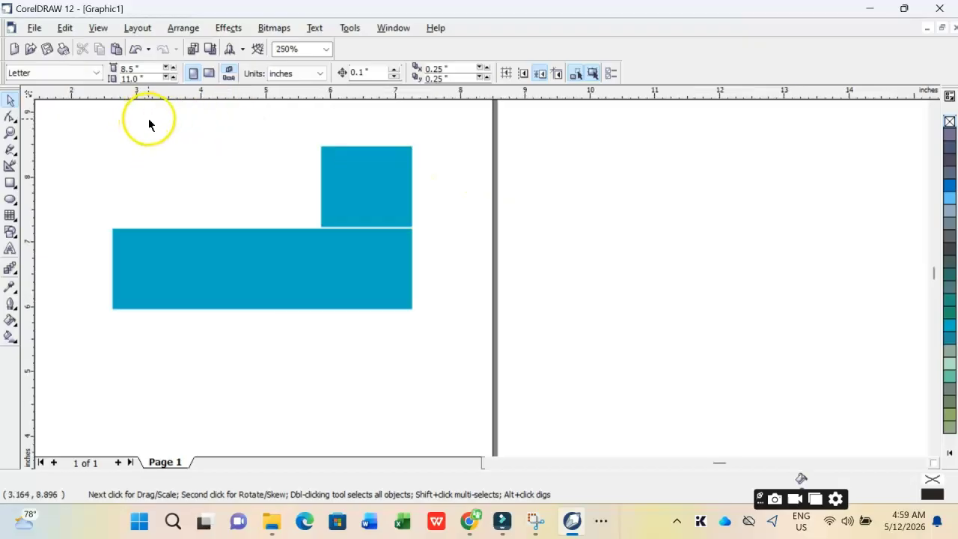
pyautogui.scroll(1, 167, 122)
pyautogui.scroll(-3, 289, 180)
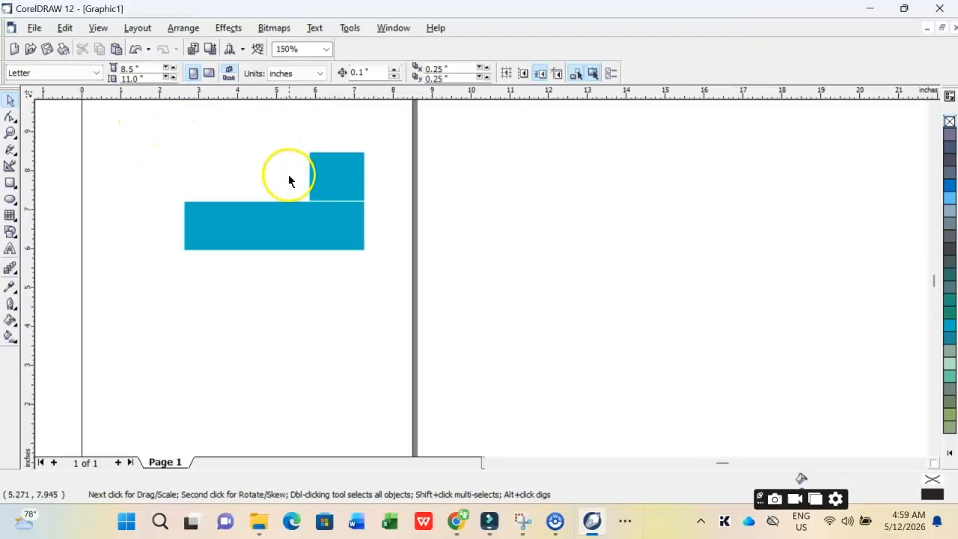
pyautogui.click(304, 164)
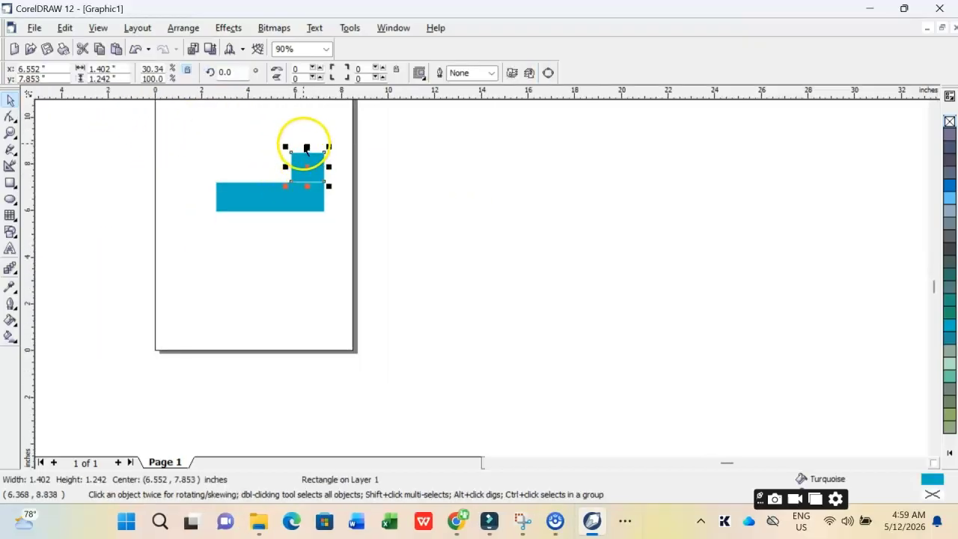
pyautogui.moveTo(306, 145)
pyautogui.mouseDown()
pyautogui.moveTo(305, 118)
pyautogui.moveTo(304, 137)
pyautogui.mouseUp()
pyautogui.click(454, 238)
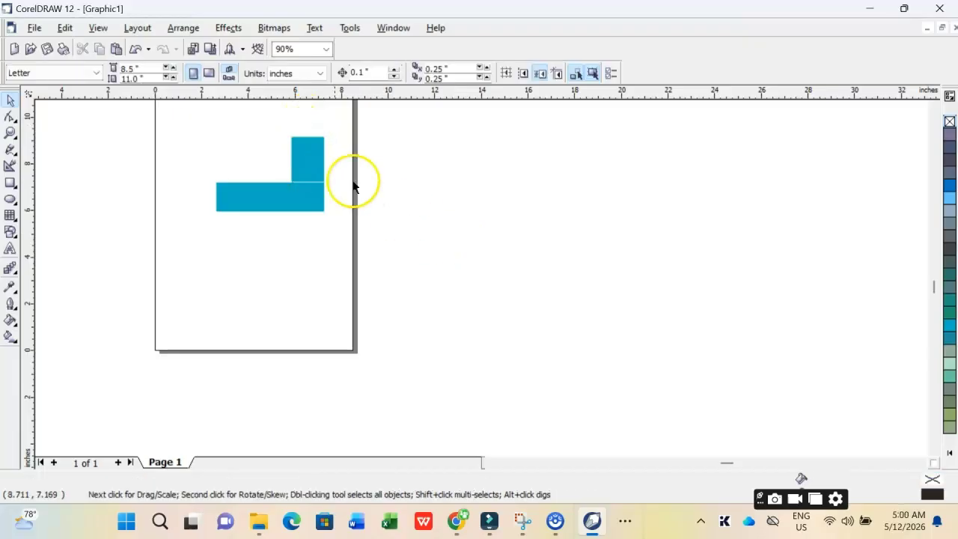
# - Raise the upper rectangle's bottom edge to widen the gap, making it about 1.89 inches high
pyautogui.click(317, 167)
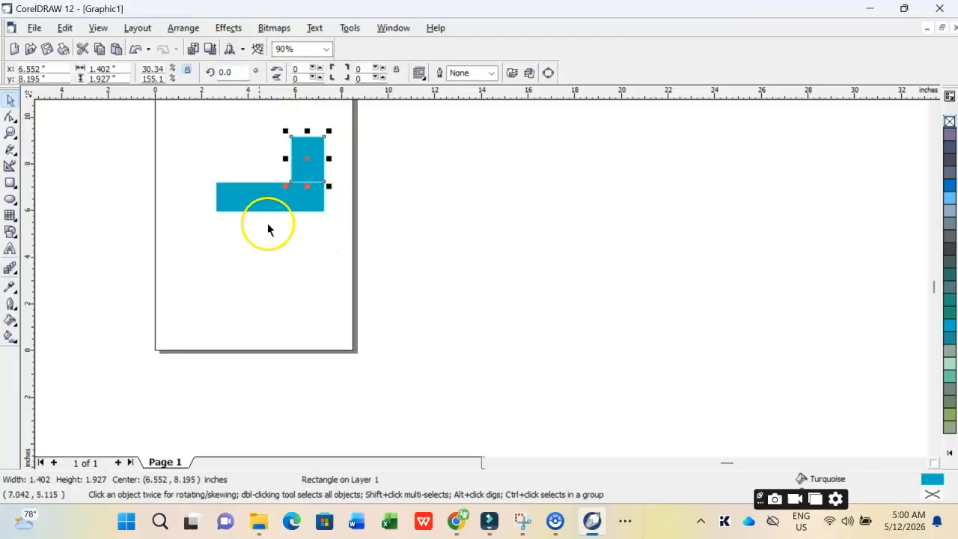
pyautogui.click(252, 205)
pyautogui.click(434, 220)
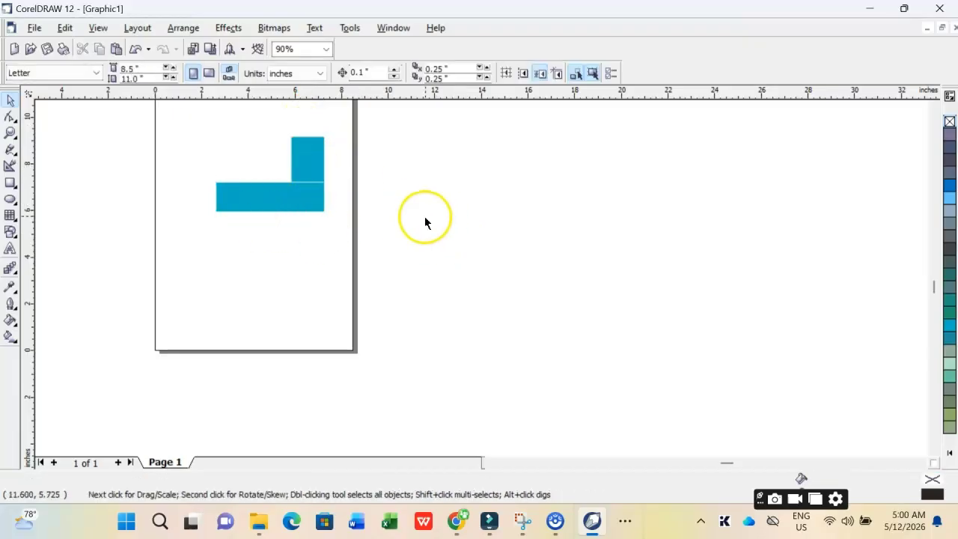
pyautogui.scroll(5, 291, 184)
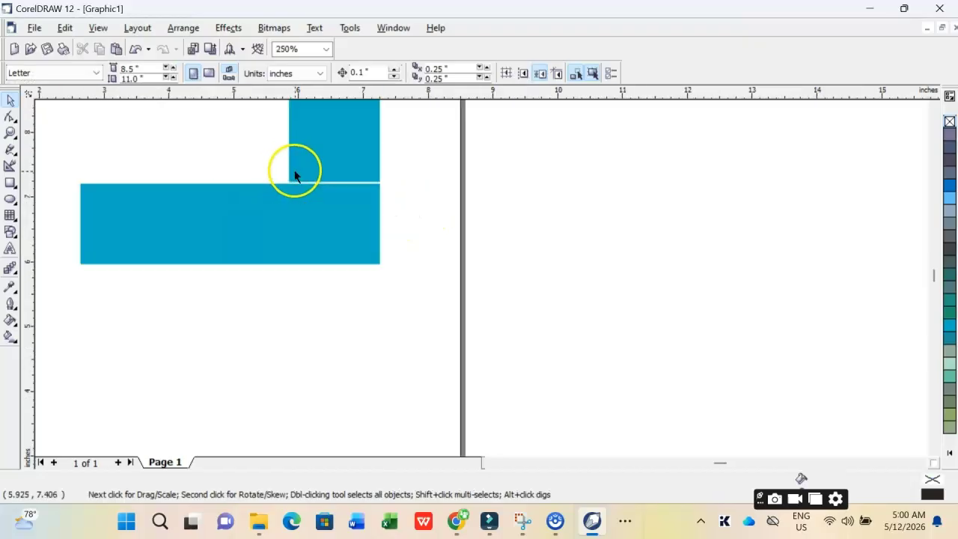
pyautogui.click(382, 202)
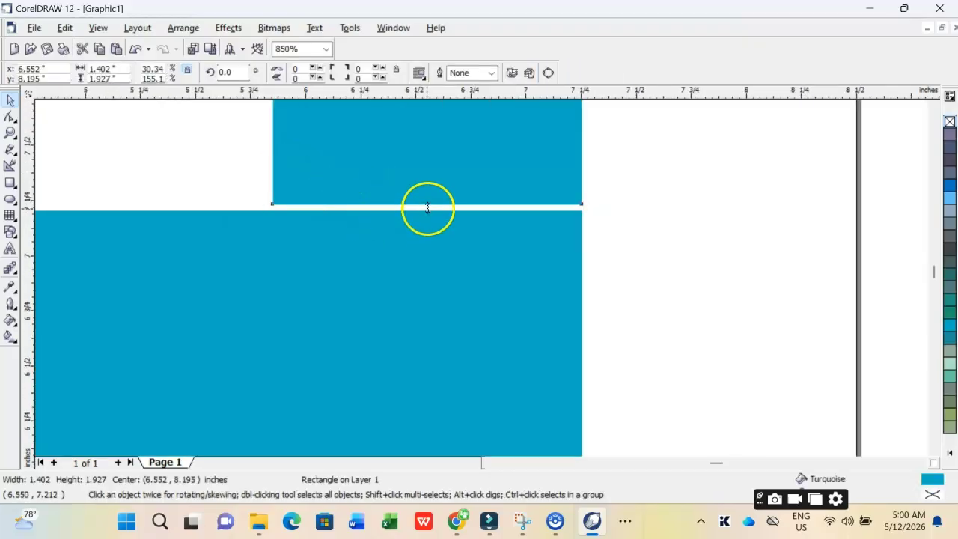
pyautogui.moveTo(427, 208); pyautogui.dragTo(426, 199)
pyautogui.scroll(-1, 422, 236)
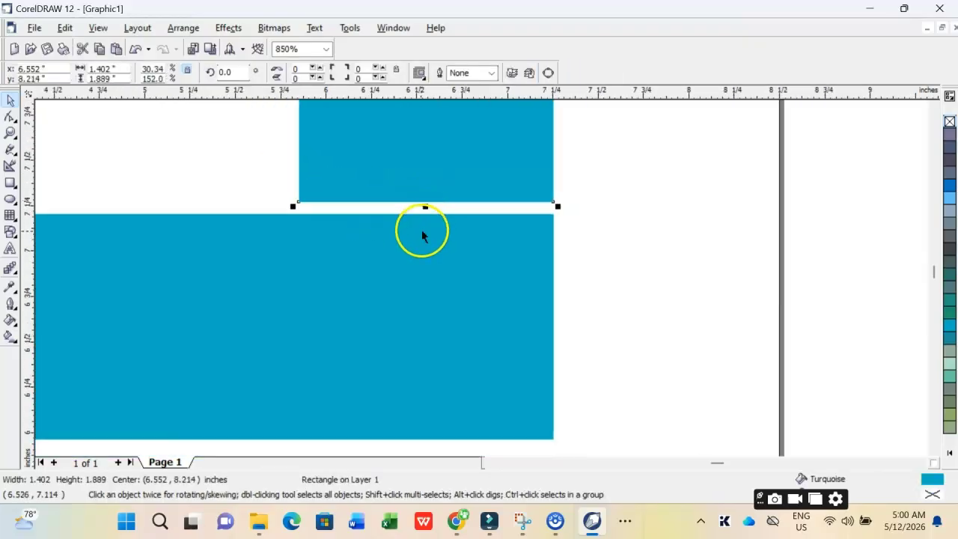
pyautogui.scroll(-5, 422, 236)
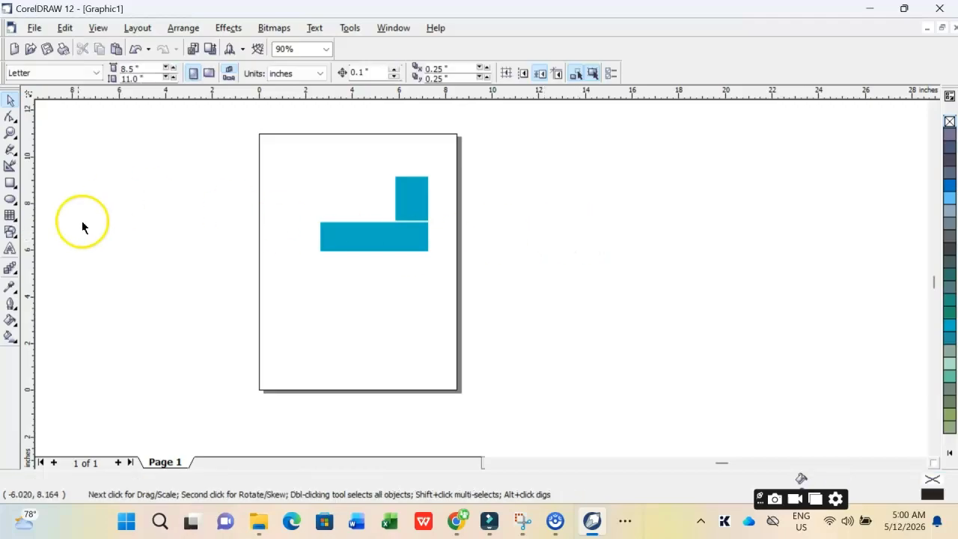
# - Draw a rectangle about 3.63 by 3.02 inches in the page's lower-left area and round all its corners to about 36
pyautogui.click(10, 183)
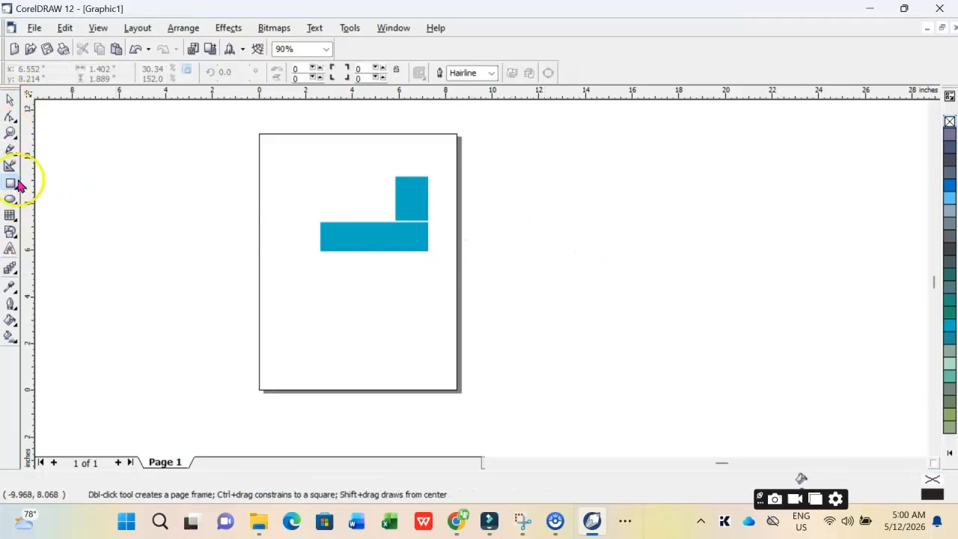
pyautogui.moveTo(268, 278); pyautogui.dragTo(353, 348)
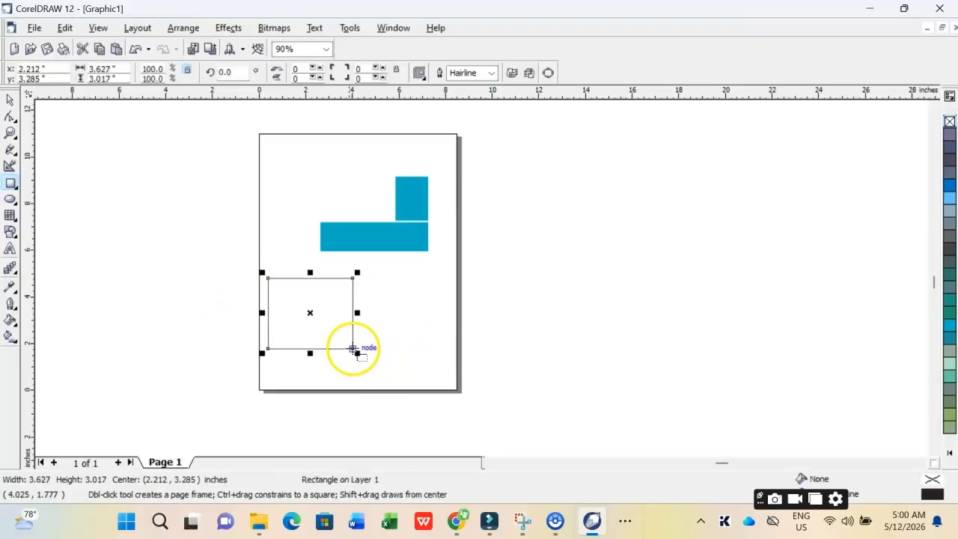
pyautogui.click(12, 118)
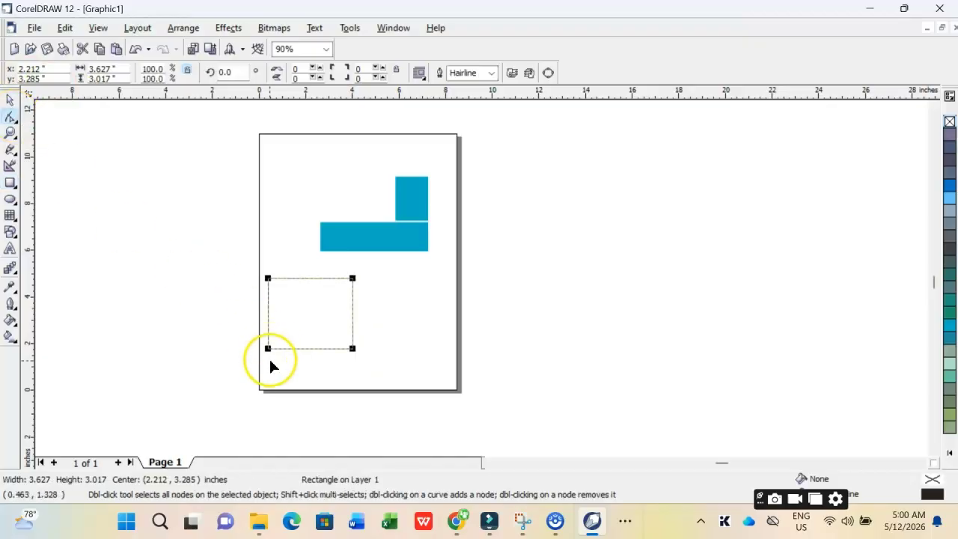
pyautogui.scroll(3, 268, 357)
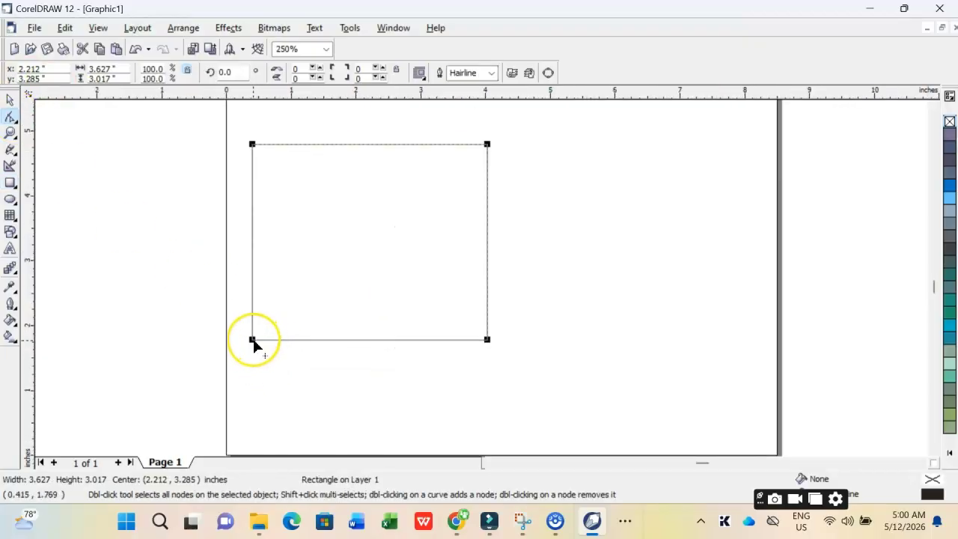
pyautogui.click(253, 342)
pyautogui.moveTo(254, 340); pyautogui.dragTo(259, 302)
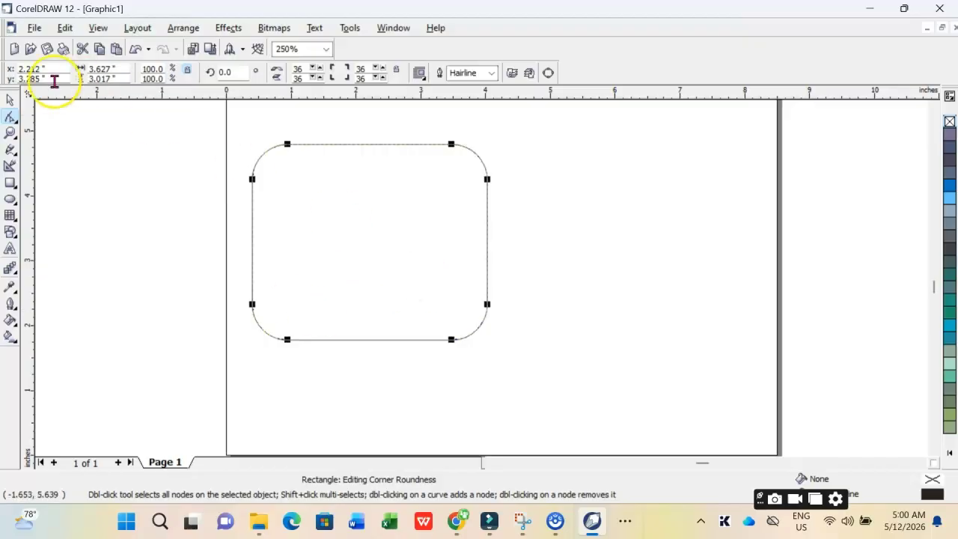
pyautogui.scroll(-3, 167, 175)
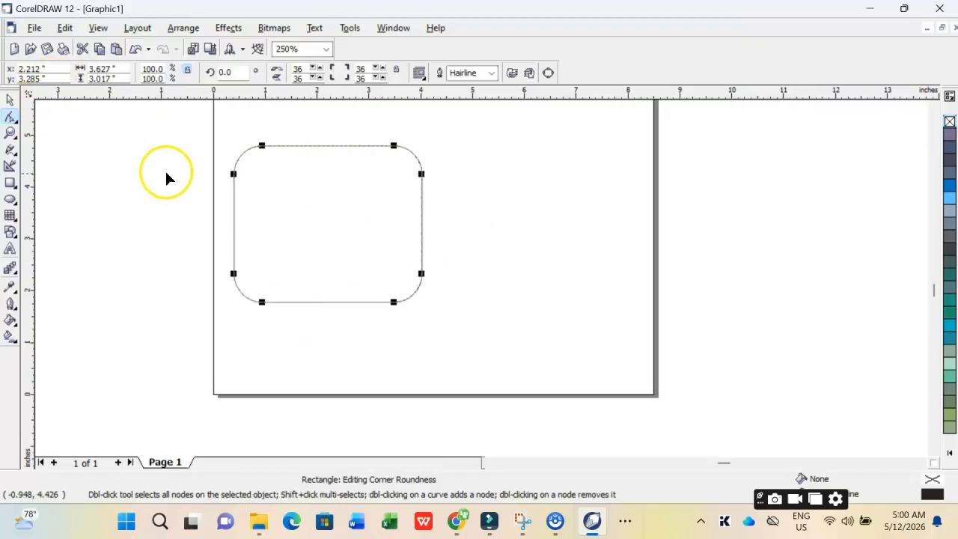
pyautogui.click(12, 101)
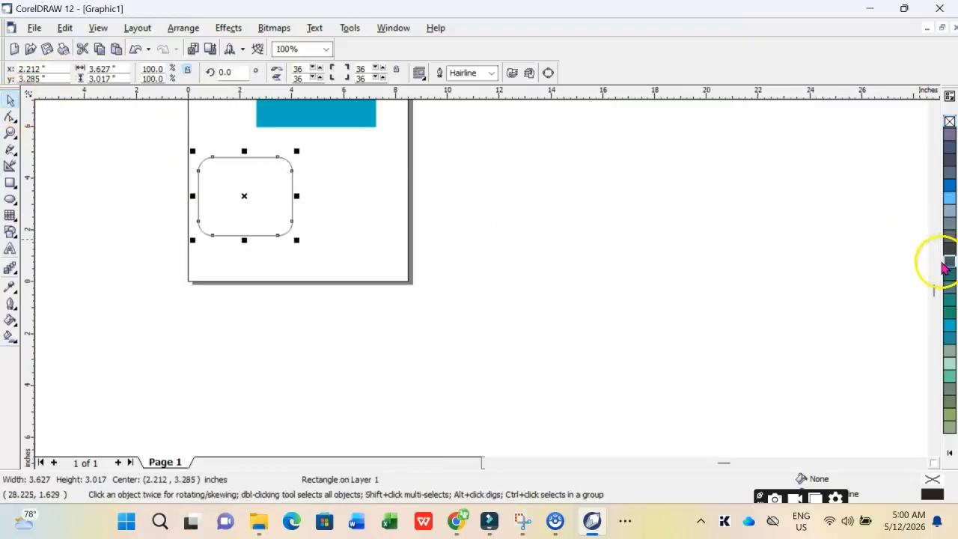
# - Fill the rounded rectangle with the dark blue shade C:95 M:40 Y:32 K:1
pyautogui.click(950, 457)
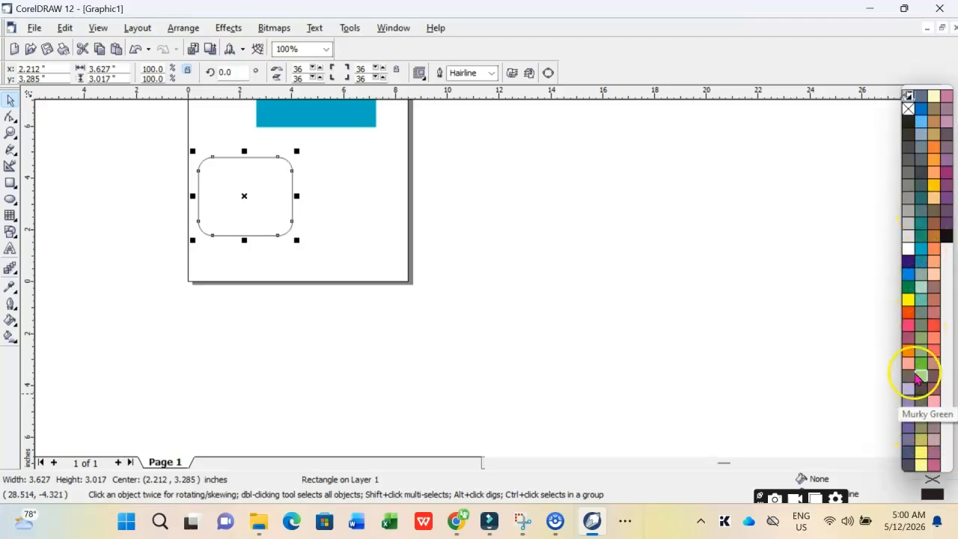
pyautogui.click(909, 290)
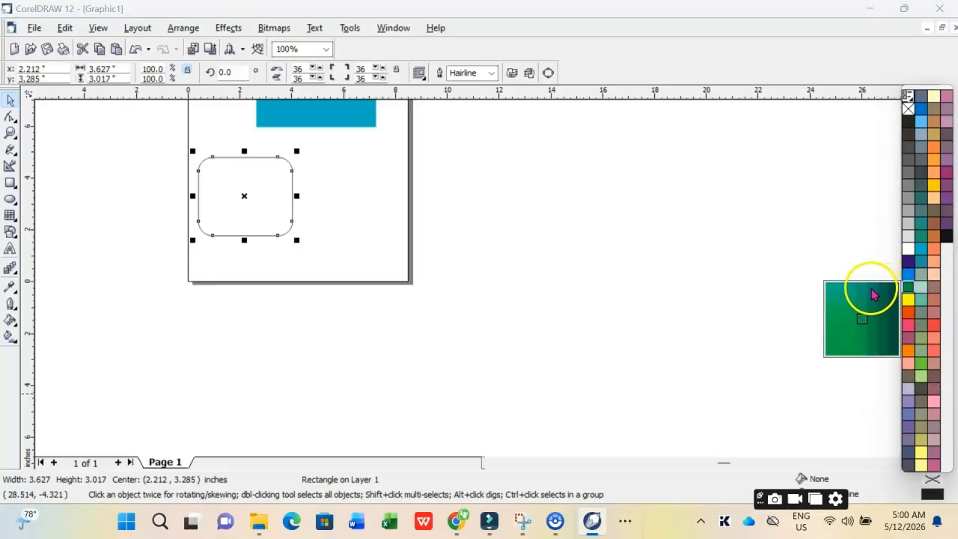
pyautogui.click(872, 294)
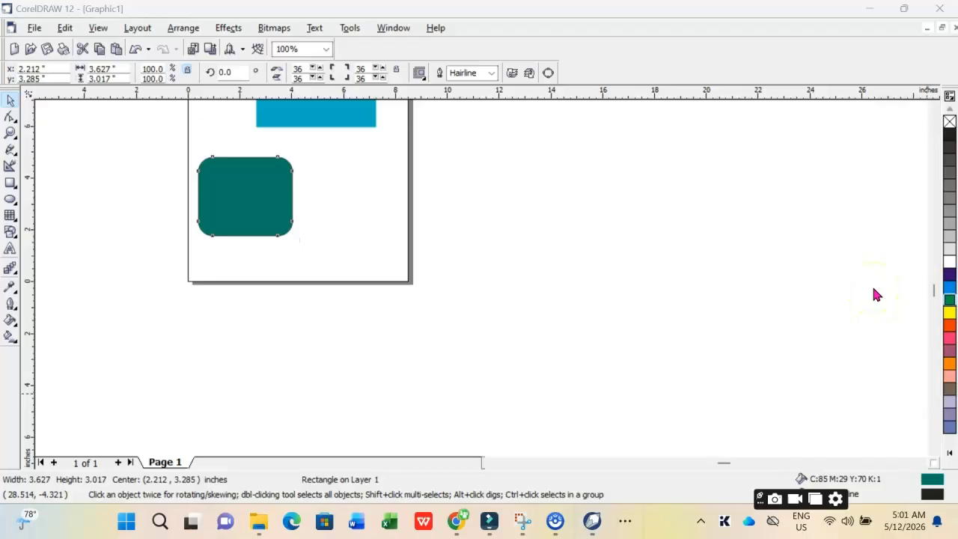
pyautogui.click(948, 292)
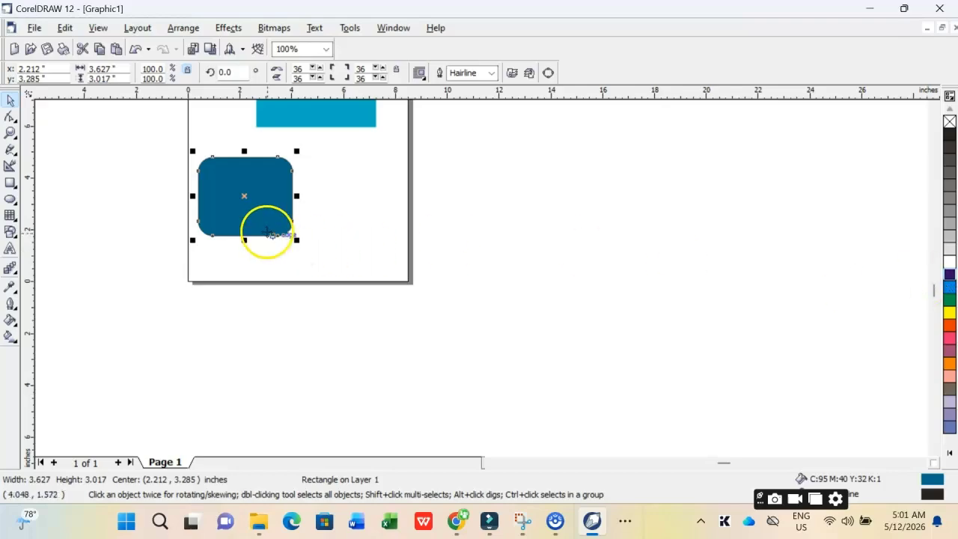
# - Move the dark blue rounded rectangle off the page to its right, centred at about 11.08, 4.56 inches
pyautogui.moveTo(283, 195); pyautogui.dragTo(438, 205)
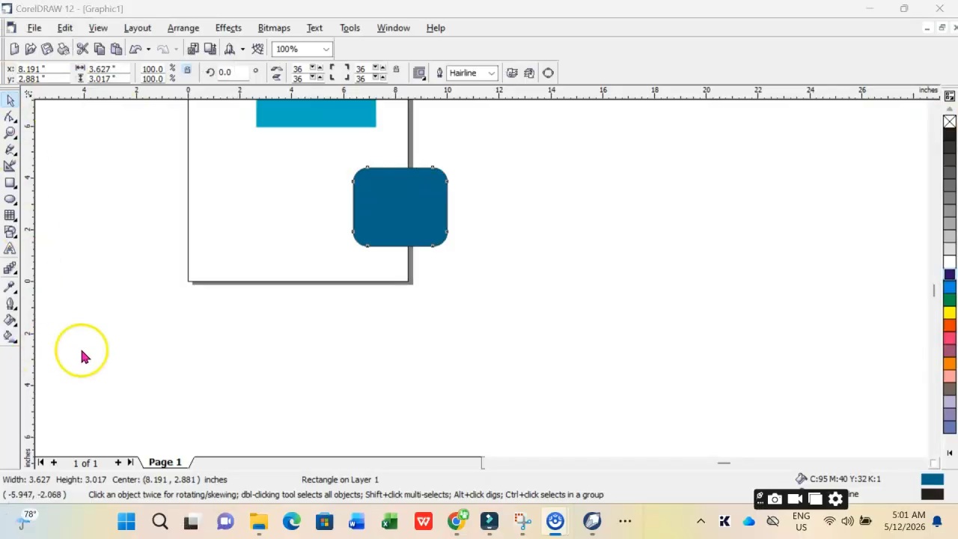
pyautogui.click(934, 106)
pyautogui.click(933, 106)
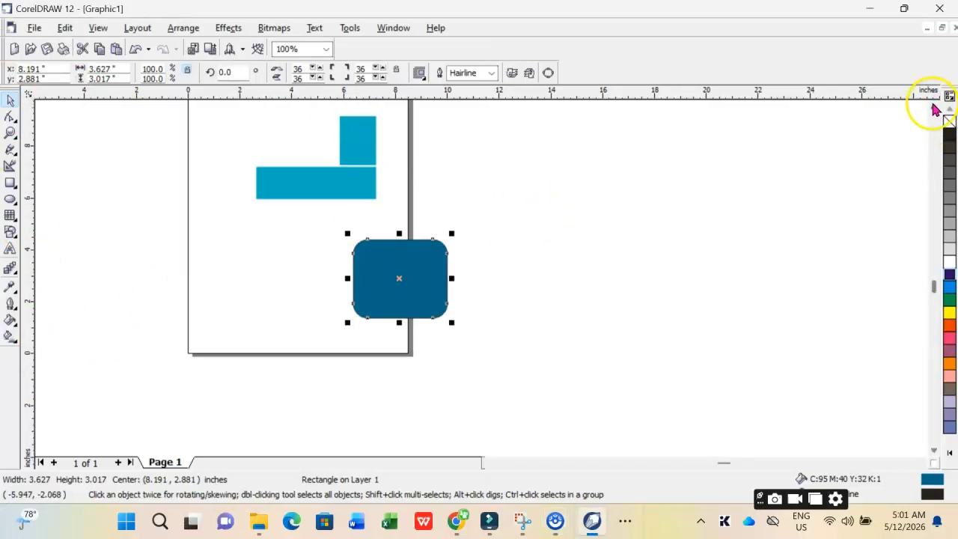
pyautogui.click(934, 106)
pyautogui.moveTo(385, 303); pyautogui.dragTo(460, 261)
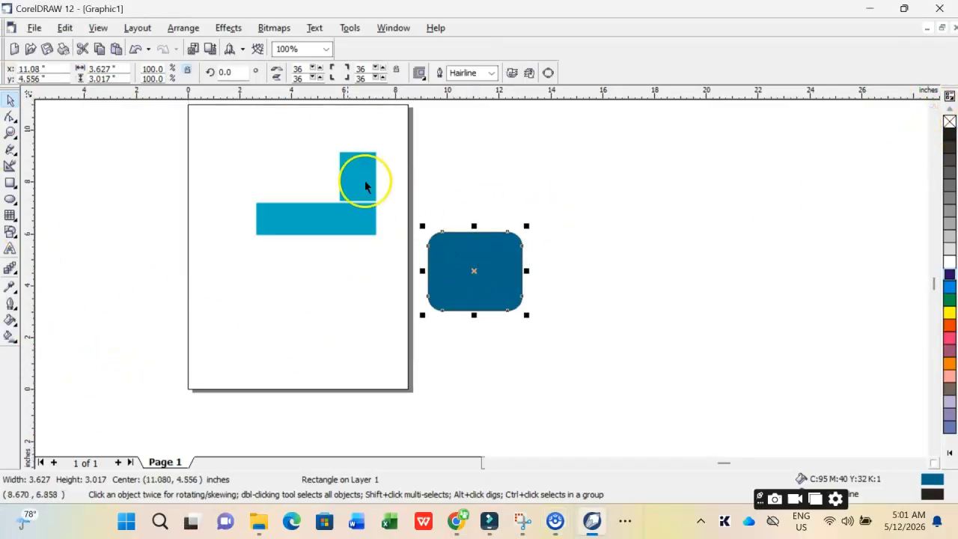
# - Group the two turquoise rectangles and move the group to the lower-right part of the page
pyautogui.moveTo(142, 134); pyautogui.dragTo(405, 281)
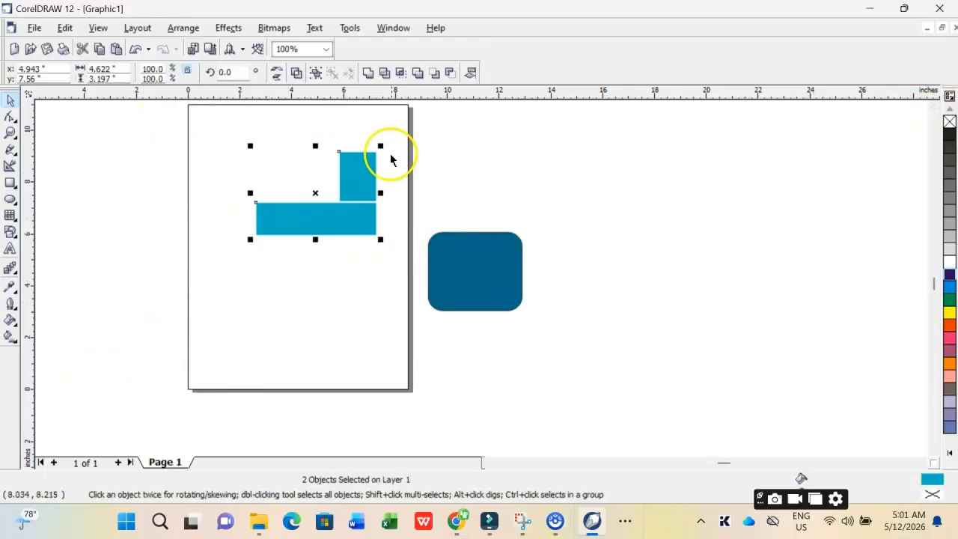
pyautogui.click(315, 80)
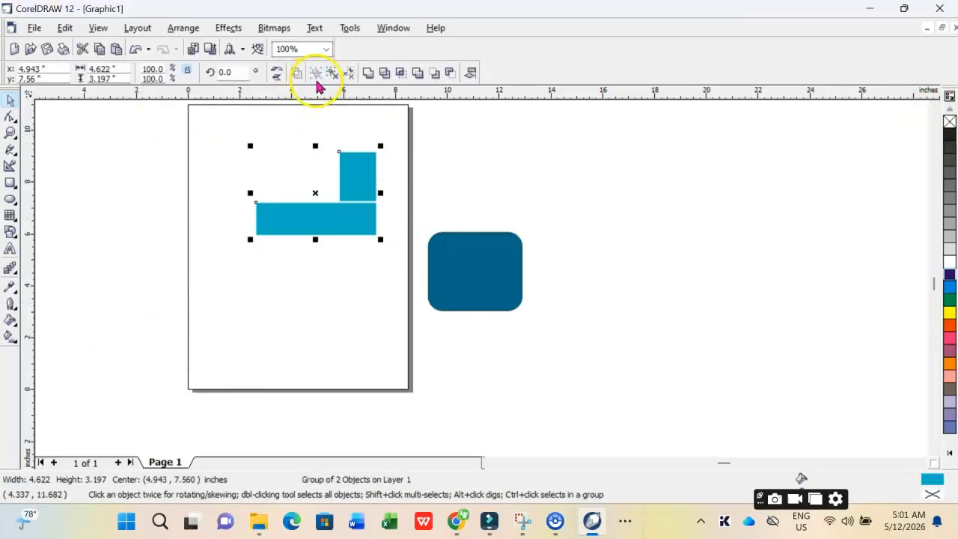
pyautogui.moveTo(272, 215); pyautogui.dragTo(291, 295)
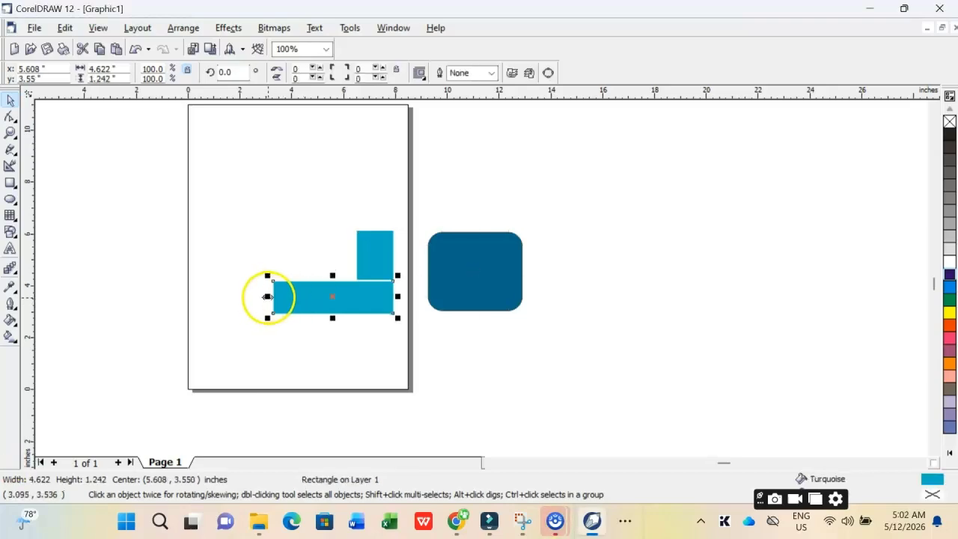
# - Narrow the lower turquoise rectangle from its left edge to about 3.29 inches and fill the upper rectangle white
pyautogui.moveTo(267, 298); pyautogui.dragTo(302, 297)
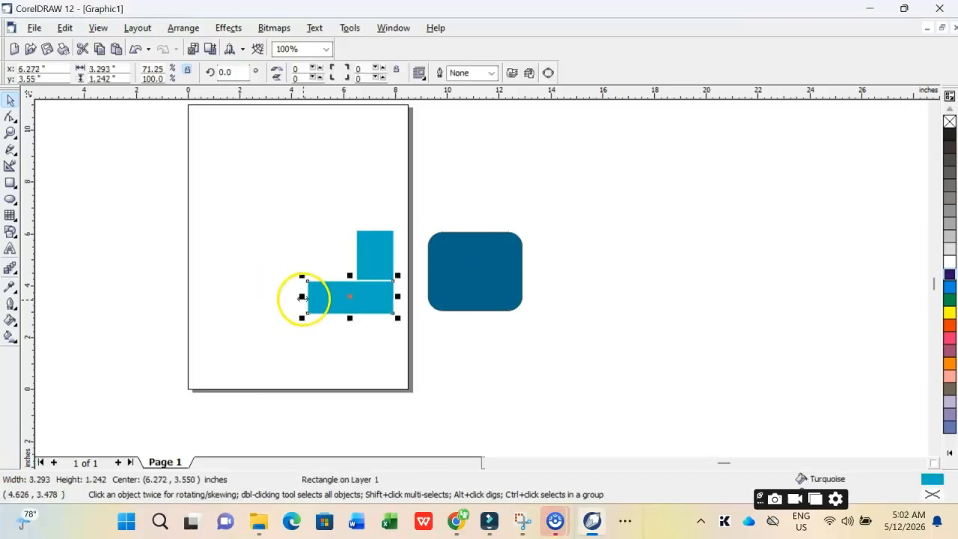
pyautogui.click(324, 262)
pyautogui.click(367, 252)
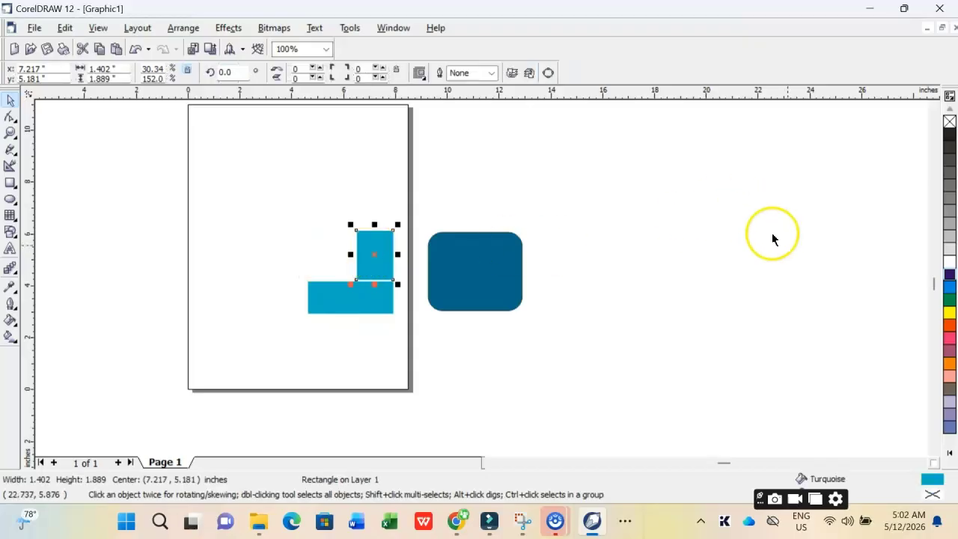
pyautogui.click(949, 262)
pyautogui.click(282, 248)
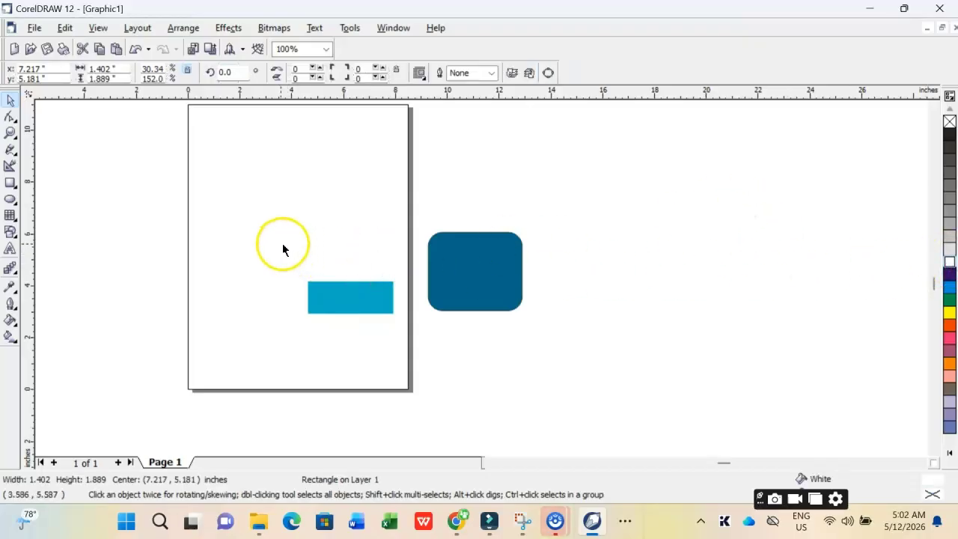
# - Group the white and turquoise rectangles and rotate the group counterclockwise by about 22.9 degrees
pyautogui.moveTo(251, 223); pyautogui.dragTo(421, 347)
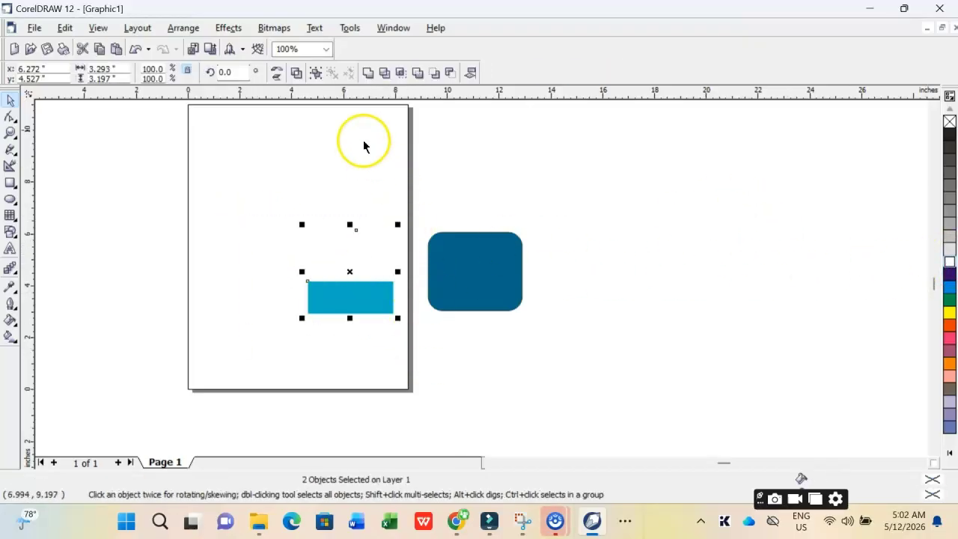
pyautogui.click(315, 73)
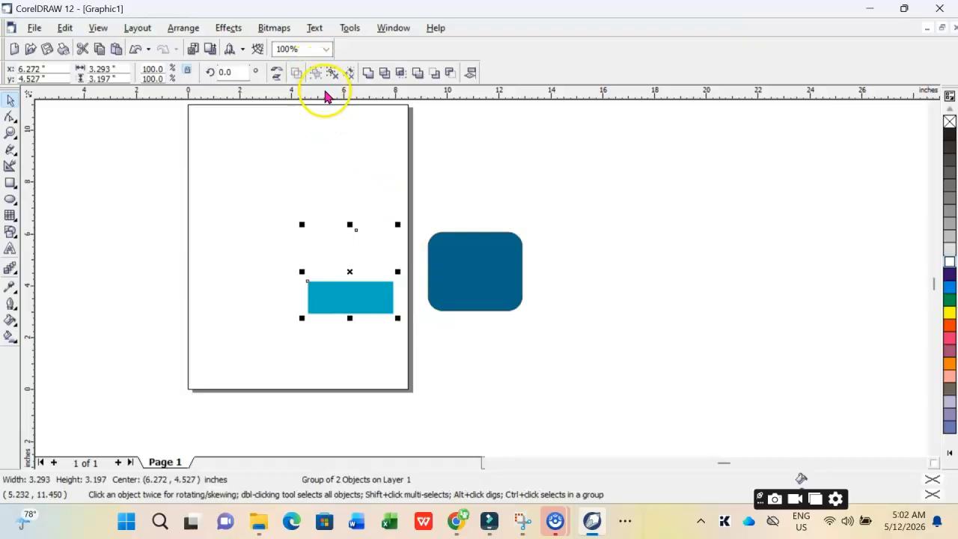
pyautogui.click(363, 299)
pyautogui.moveTo(396, 320); pyautogui.dragTo(409, 295)
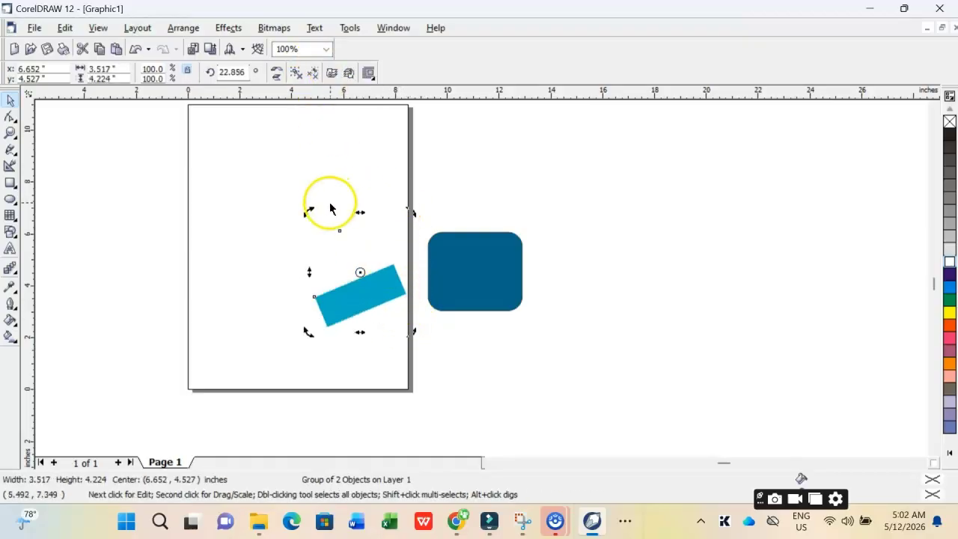
# - Scale the rotated group to about 78.5% and move it onto the dark blue rounded rectangle
pyautogui.click(312, 228)
pyautogui.click(357, 267)
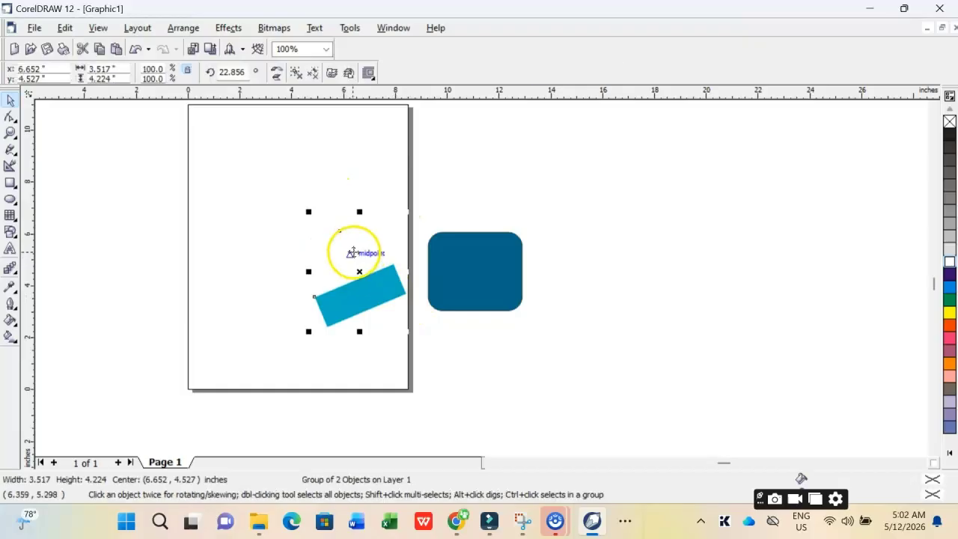
pyautogui.moveTo(308, 211); pyautogui.dragTo(327, 234)
pyautogui.moveTo(380, 316); pyautogui.dragTo(480, 285)
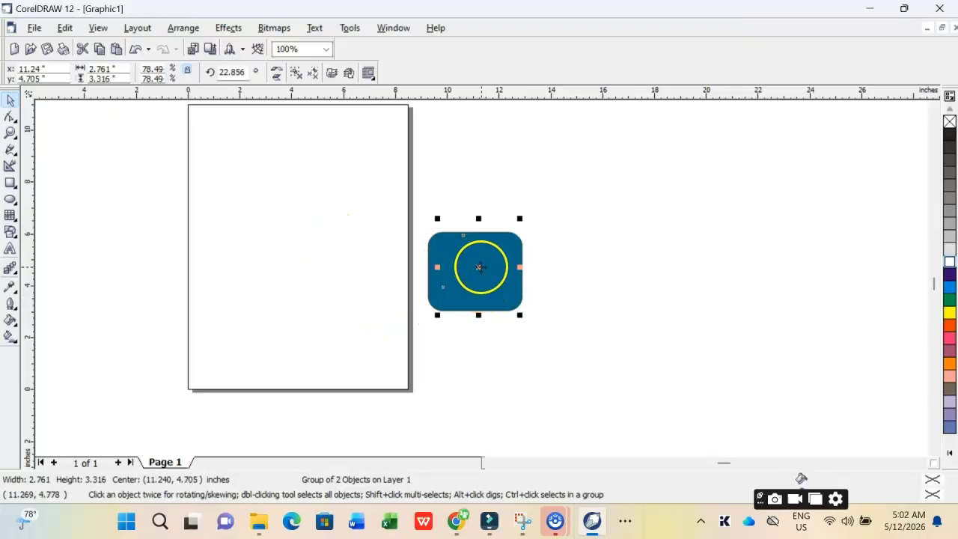
# - Bring the rotated group in front of the dark blue rounded rectangle
pyautogui.rightClick(479, 267)
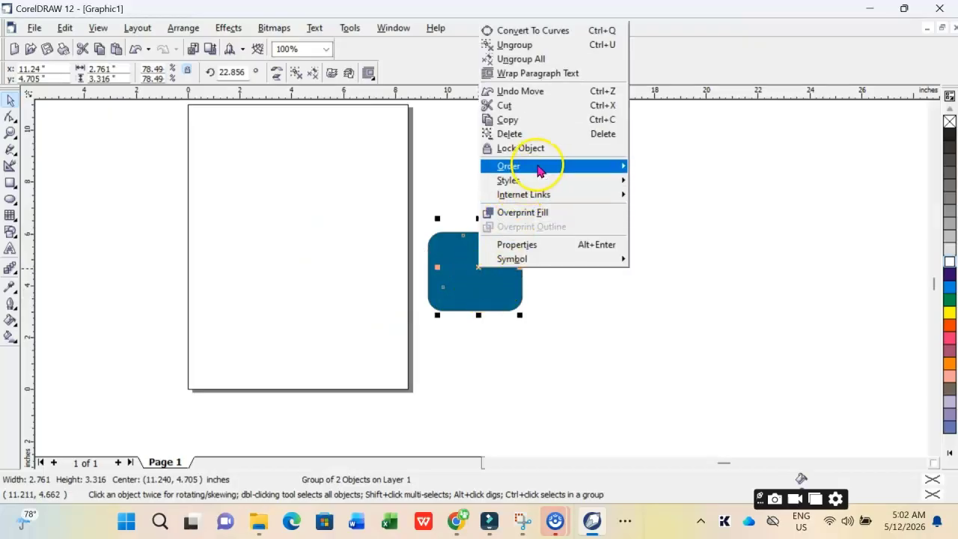
pyautogui.moveTo(583, 164)
pyautogui.click(689, 70)
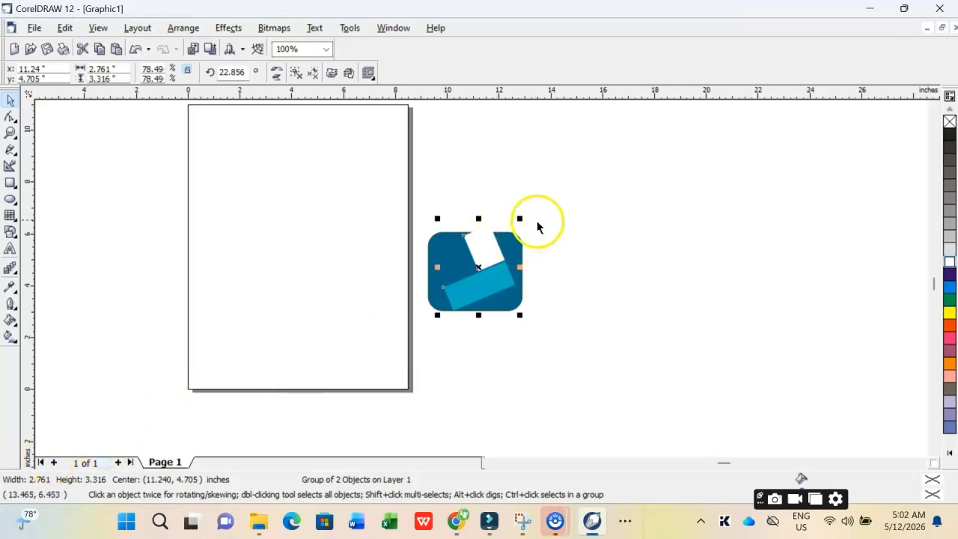
# - Shrink the group to about 62.2% scale and position it near the middle of the rounded rectangle
pyautogui.moveTo(520, 219); pyautogui.dragTo(504, 254)
pyautogui.scroll(3, 427, 278)
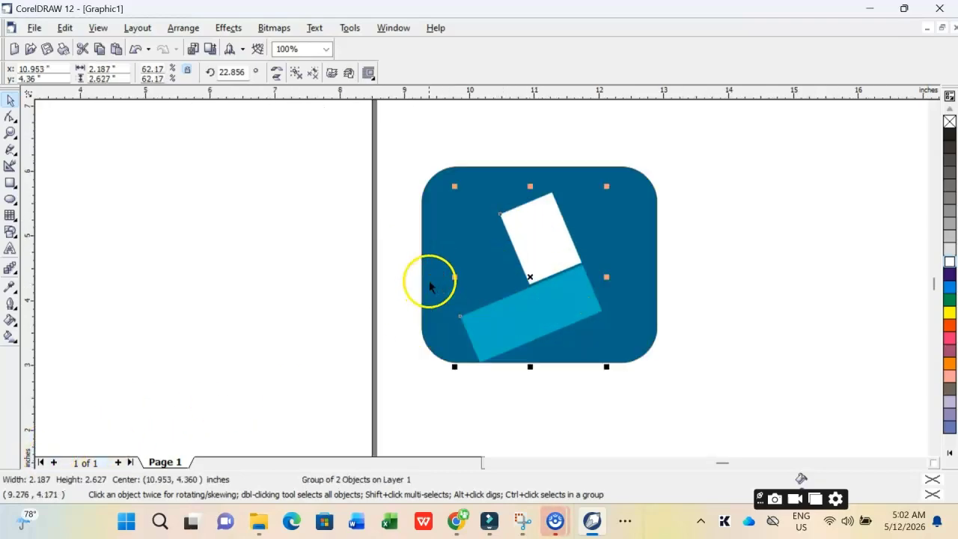
pyautogui.scroll(2, 510, 191)
pyautogui.moveTo(577, 265); pyautogui.dragTo(592, 252)
pyautogui.scroll(-2, 592, 253)
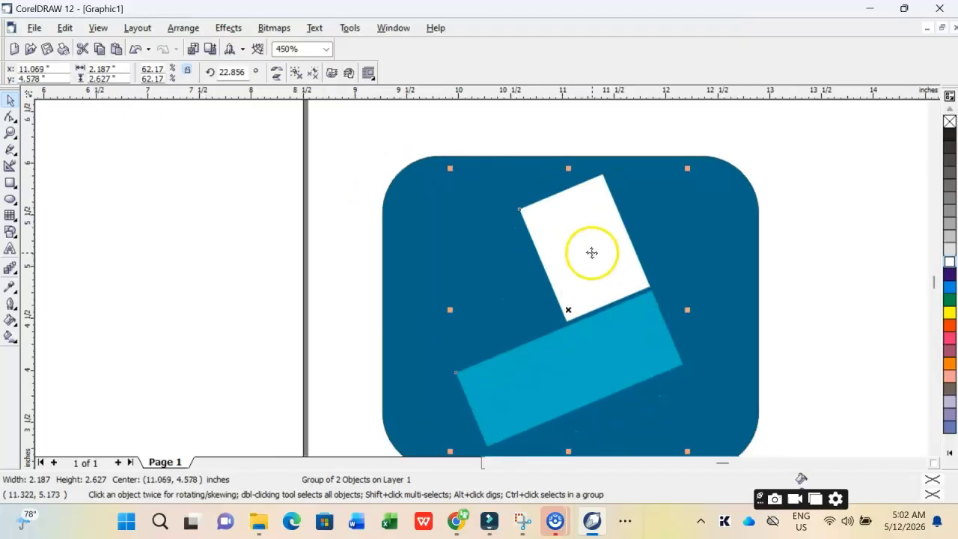
# - Remove the outline from the dark blue rounded rectangle
pyautogui.click(710, 222)
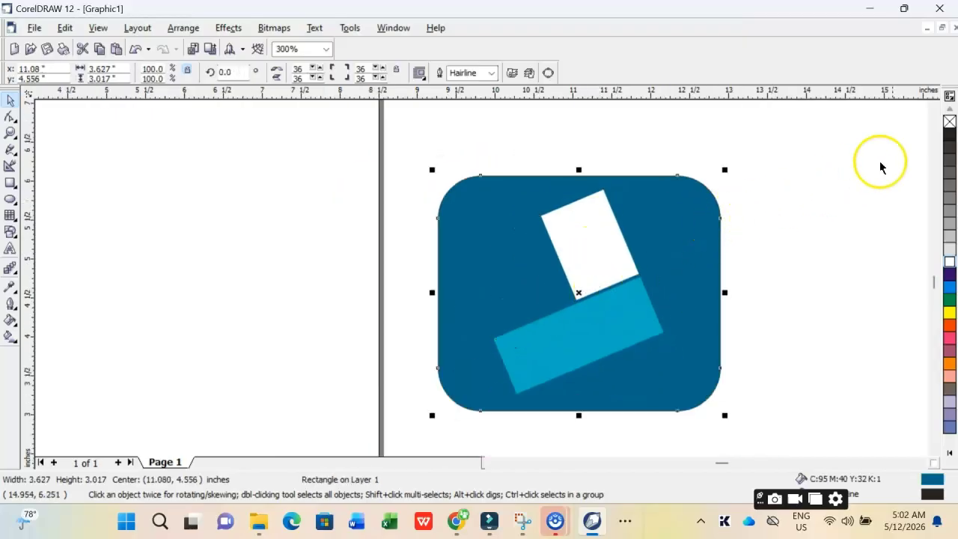
pyautogui.rightClick(949, 121)
pyautogui.click(749, 274)
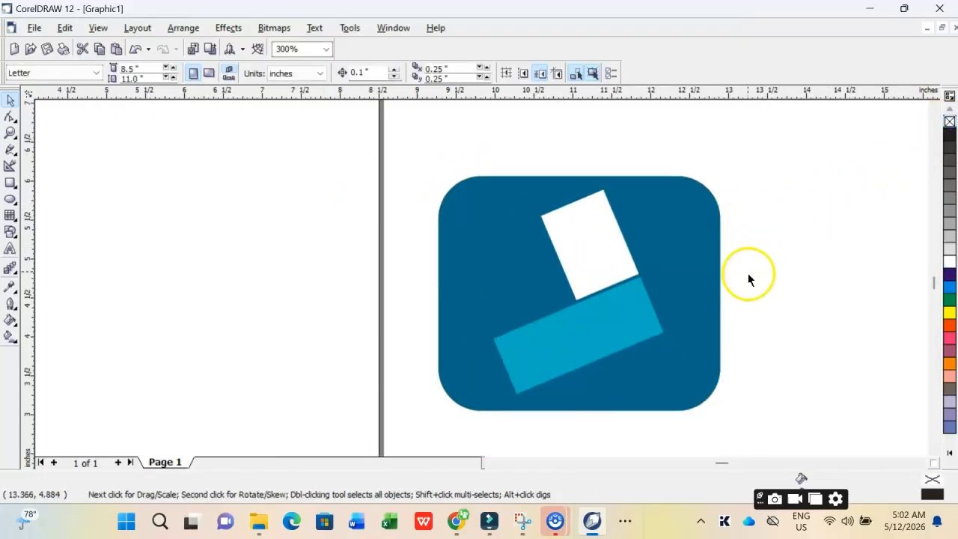
# - Shift the rounded rectangle slightly up and to the right, centred at about 11.37, 4.78 inches
pyautogui.click(625, 300)
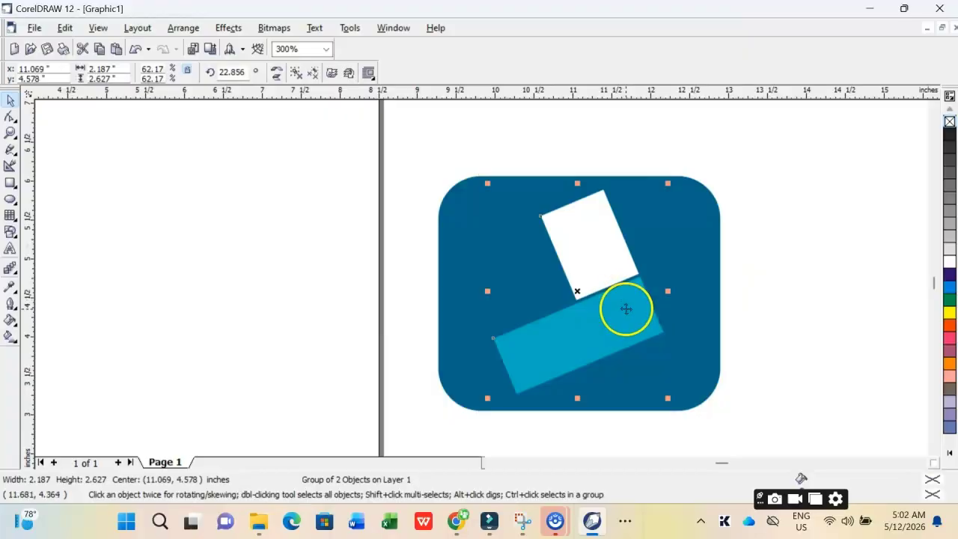
pyautogui.click(626, 308)
pyautogui.moveTo(671, 399); pyautogui.dragTo(694, 382)
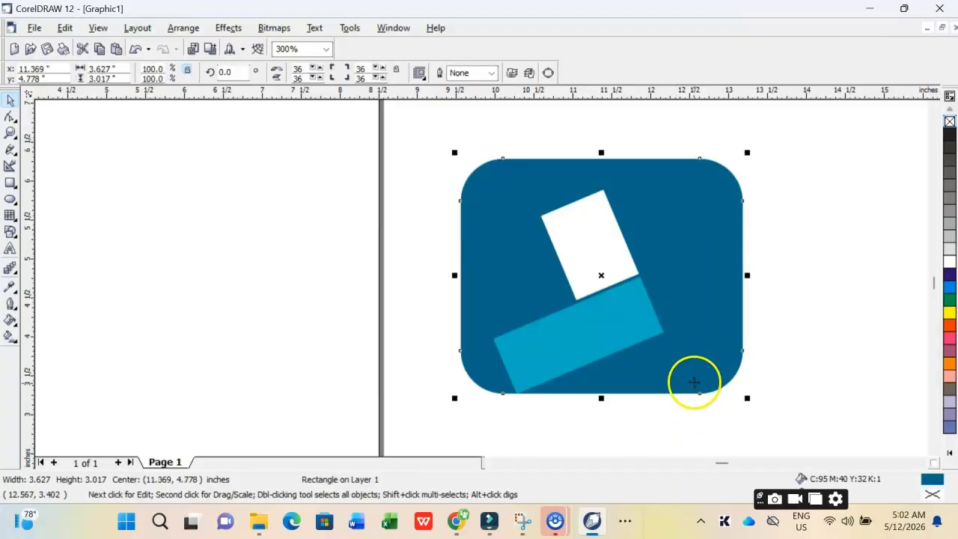
# - Rotate the white and turquoise group further counterclockwise and shift it up and right within the rounded rectangle
pyautogui.click(608, 318)
pyautogui.click(605, 327)
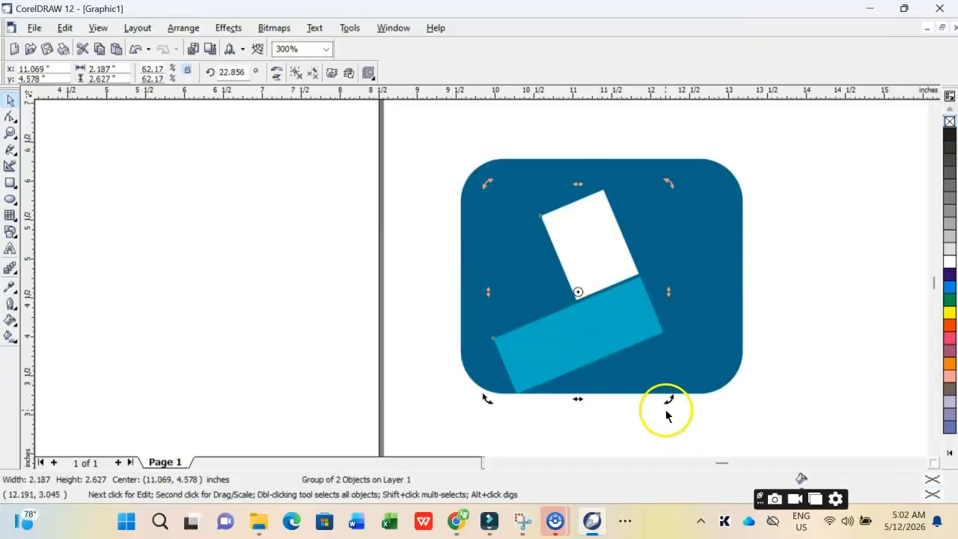
pyautogui.moveTo(667, 402); pyautogui.dragTo(701, 378)
pyautogui.click(612, 310)
pyautogui.moveTo(612, 312); pyautogui.dragTo(648, 292)
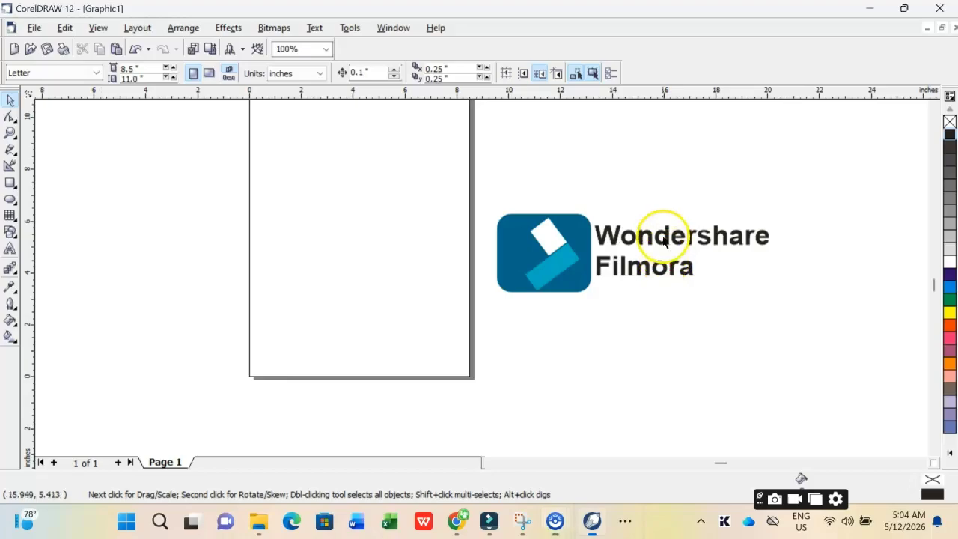
# - Enlarge the "Wondershare Filmora" text beside the logo to about 80 points
pyautogui.click(679, 243)
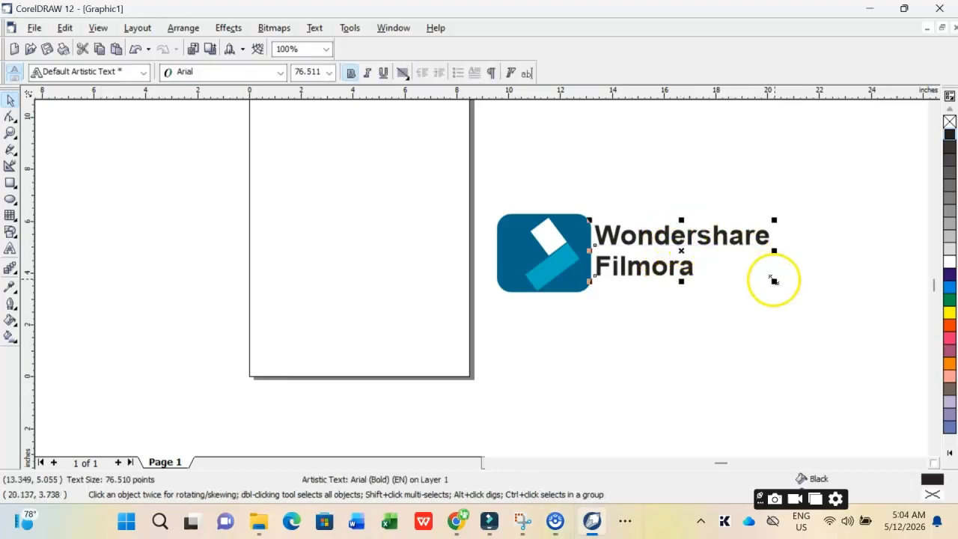
pyautogui.moveTo(776, 281); pyautogui.dragTo(799, 283)
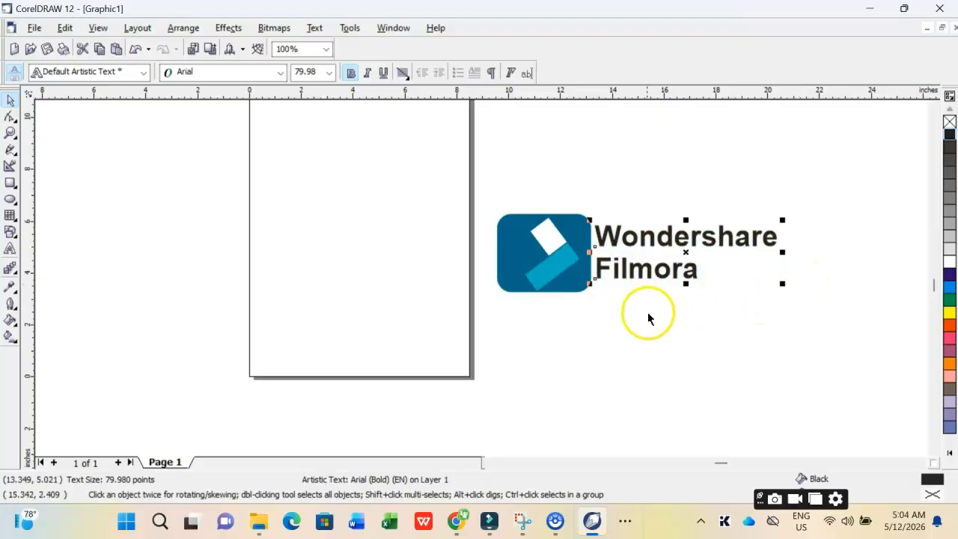
pyautogui.click(613, 323)
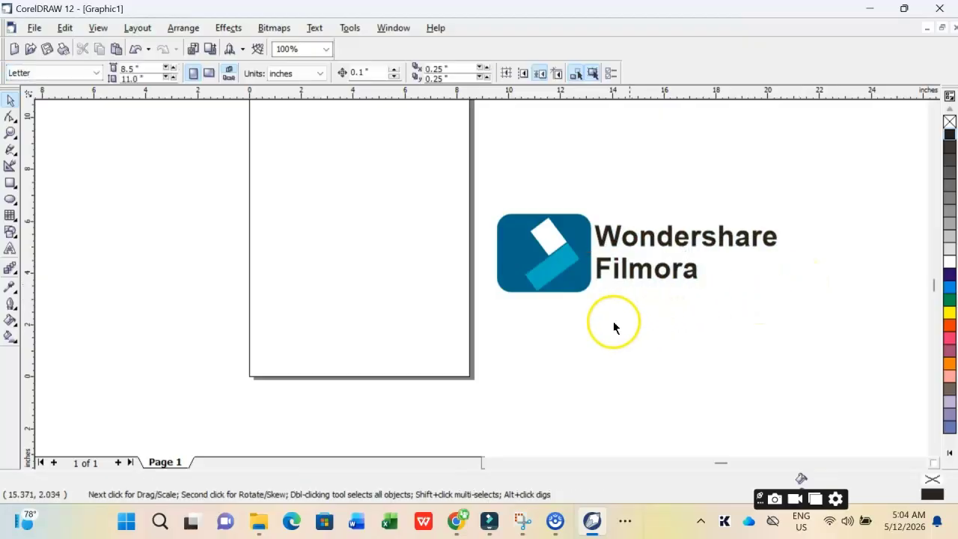
# - Zoom in on the logo and its text to inspect the finished design
pyautogui.click(9, 133)
pyautogui.moveTo(462, 202); pyautogui.dragTo(796, 305)
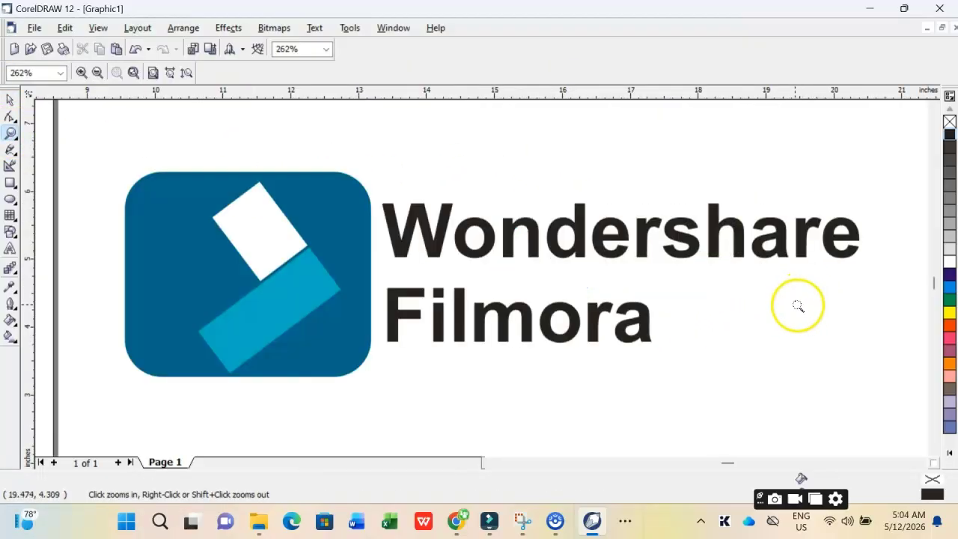
pyautogui.click(8, 101)
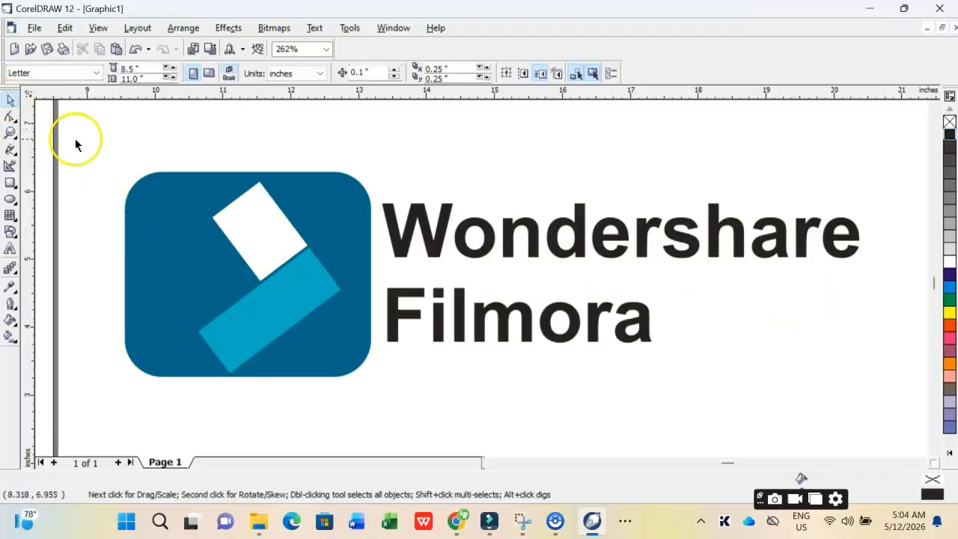
pyautogui.click(275, 276)
pyautogui.click(94, 177)
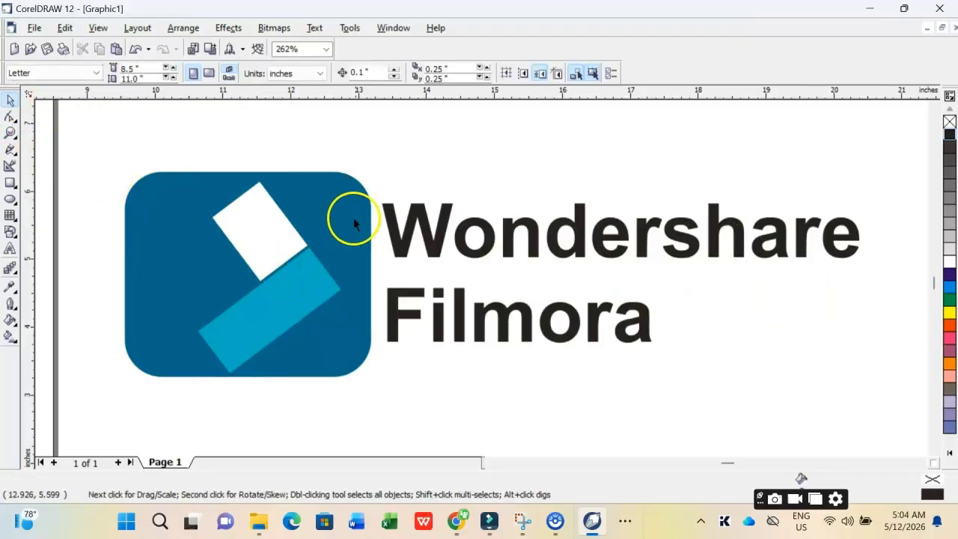